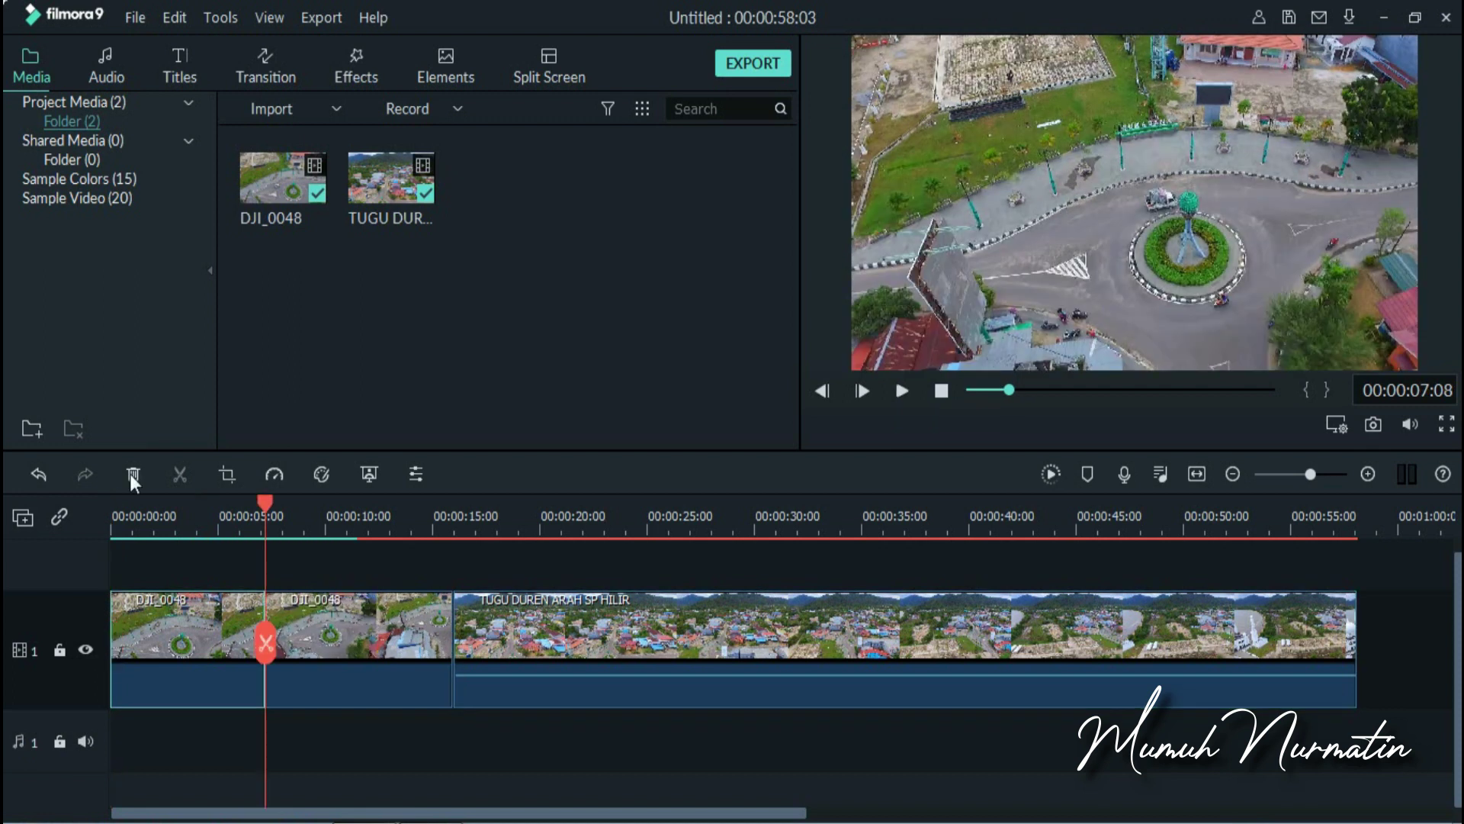
Step: Delete the cut-off opening of DJI_0048 and shorten both timeline clips so the sequence runs 00:00:11:08
click(133, 473)
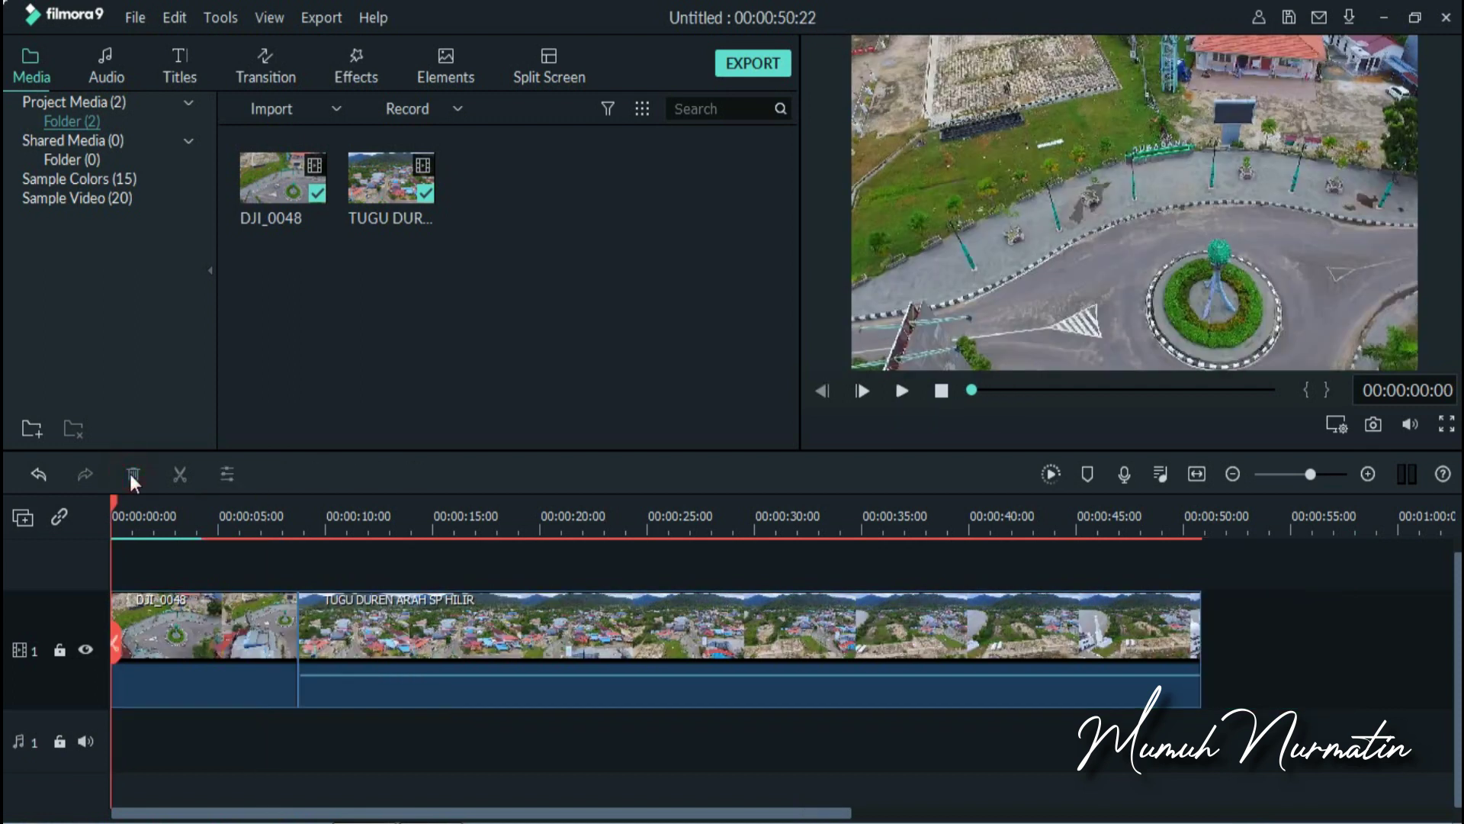
drag(111, 497, 218, 515)
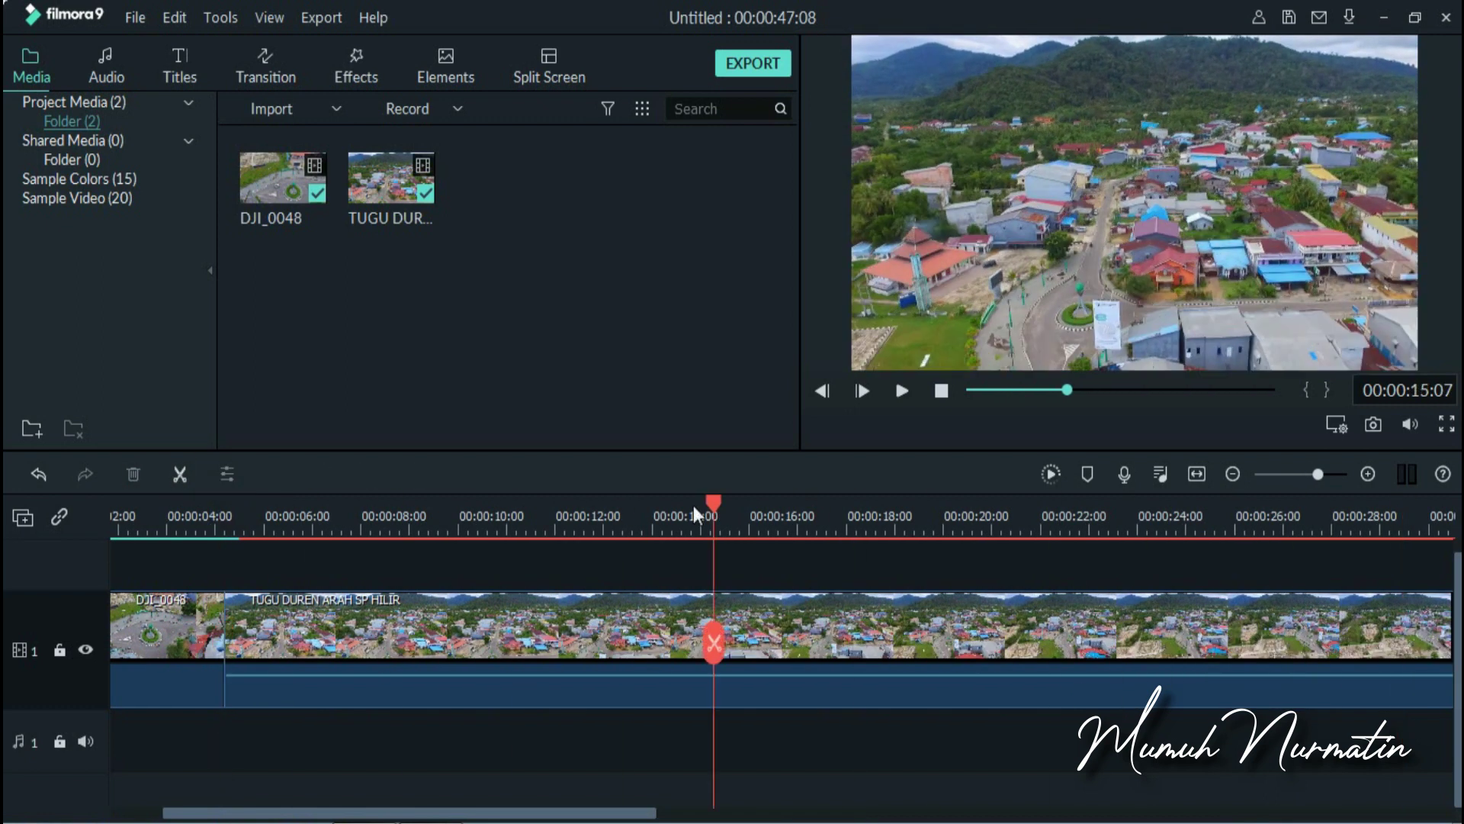
drag(693, 506, 537, 513)
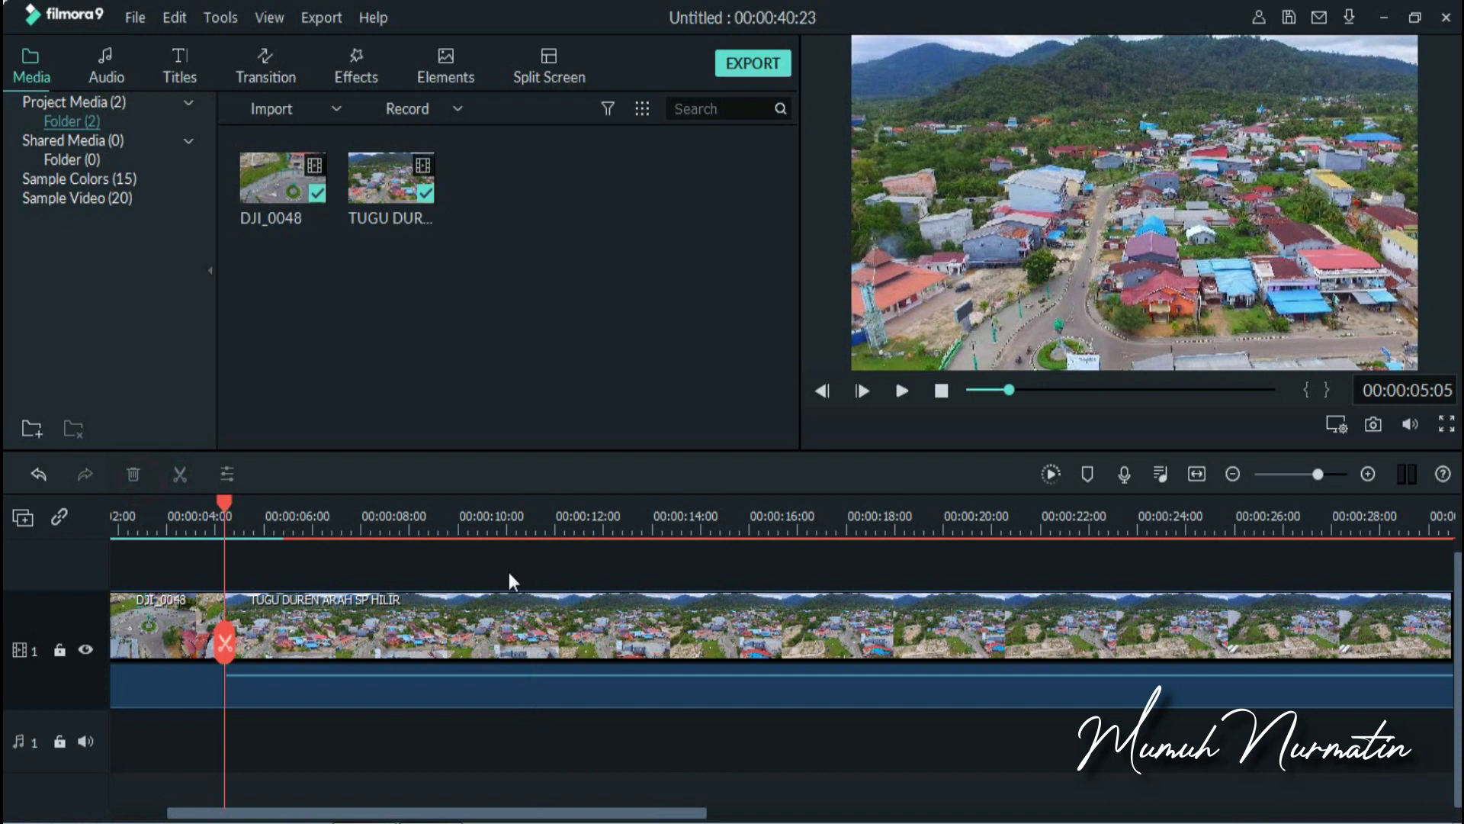
drag(510, 581, 520, 542)
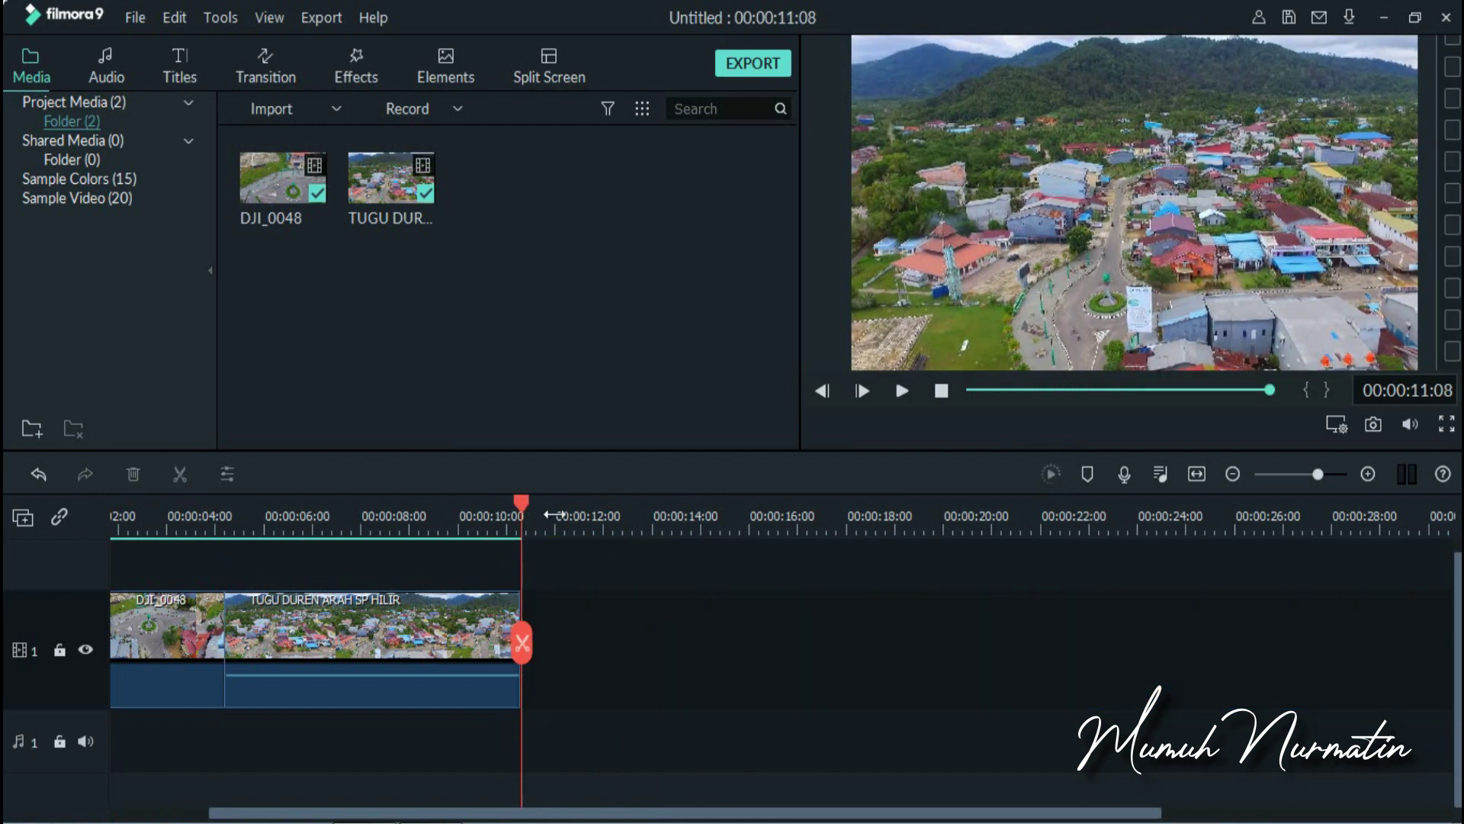
Step: Preview the trimmed sequence from its beginning and return the playhead to 00:00:00:00
drag(519, 504, 83, 522)
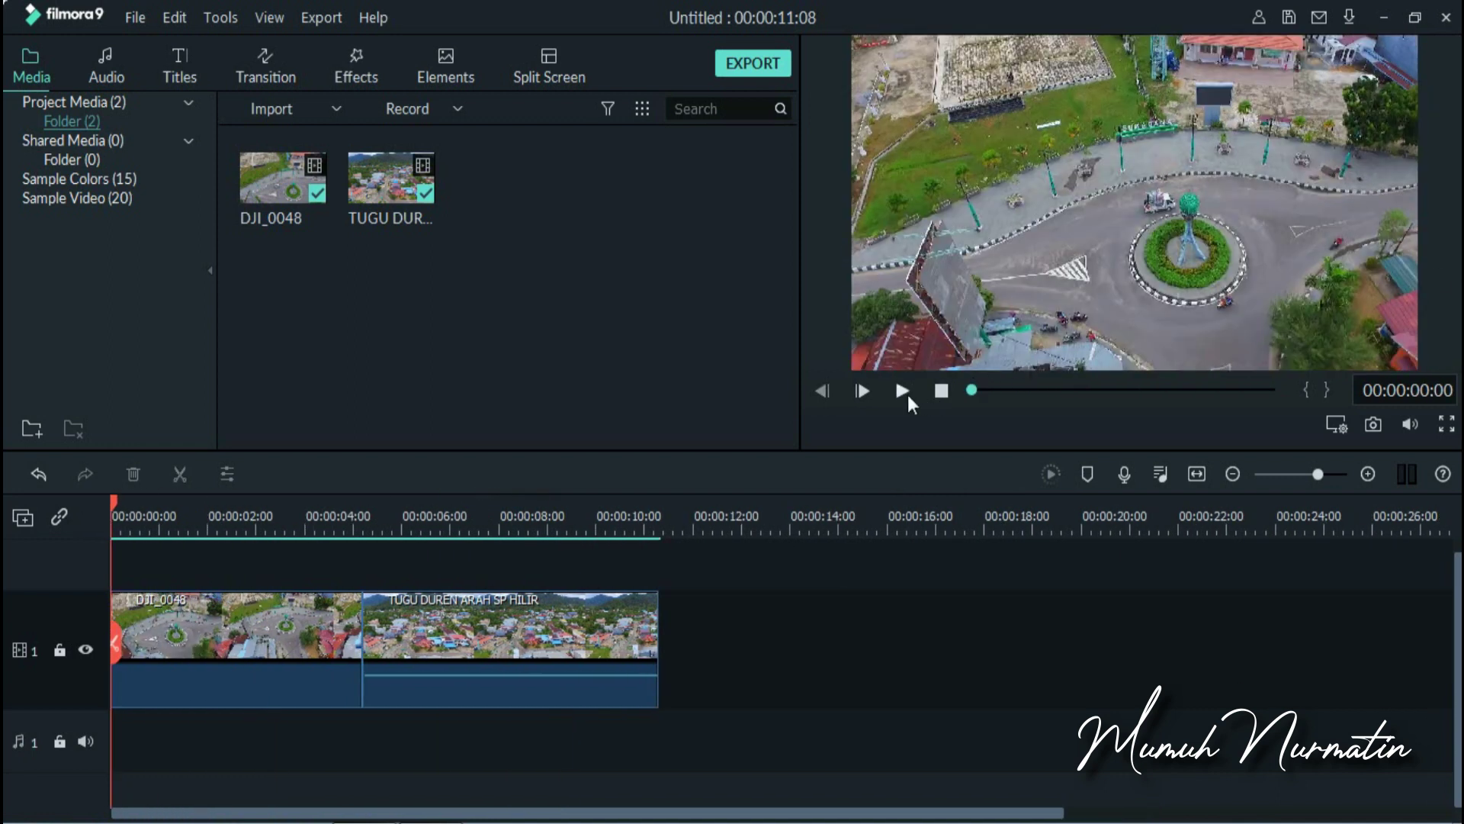
click(904, 387)
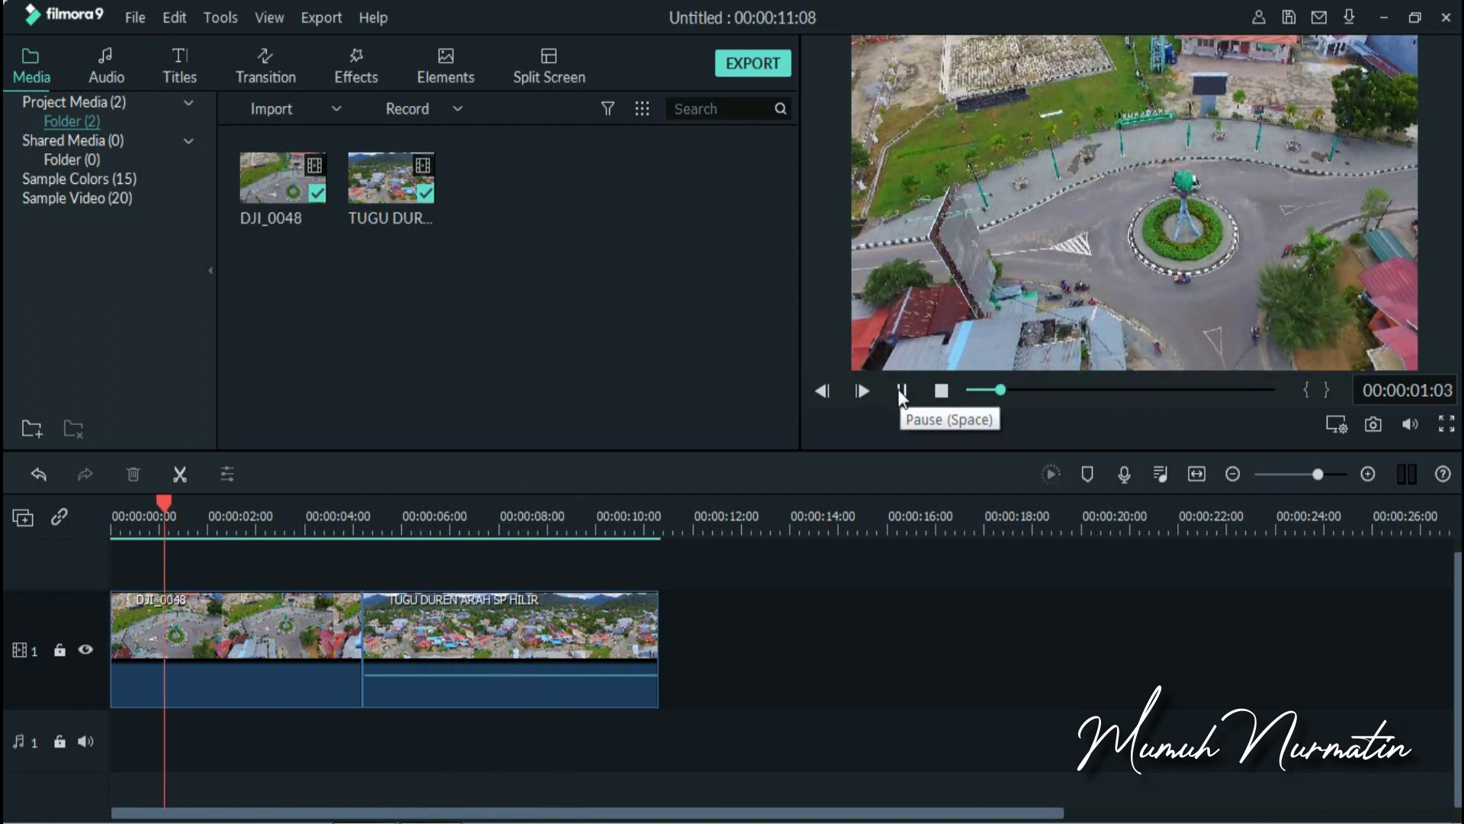
click(902, 391)
mouse_move(176, 502)
drag(176, 502, 113, 502)
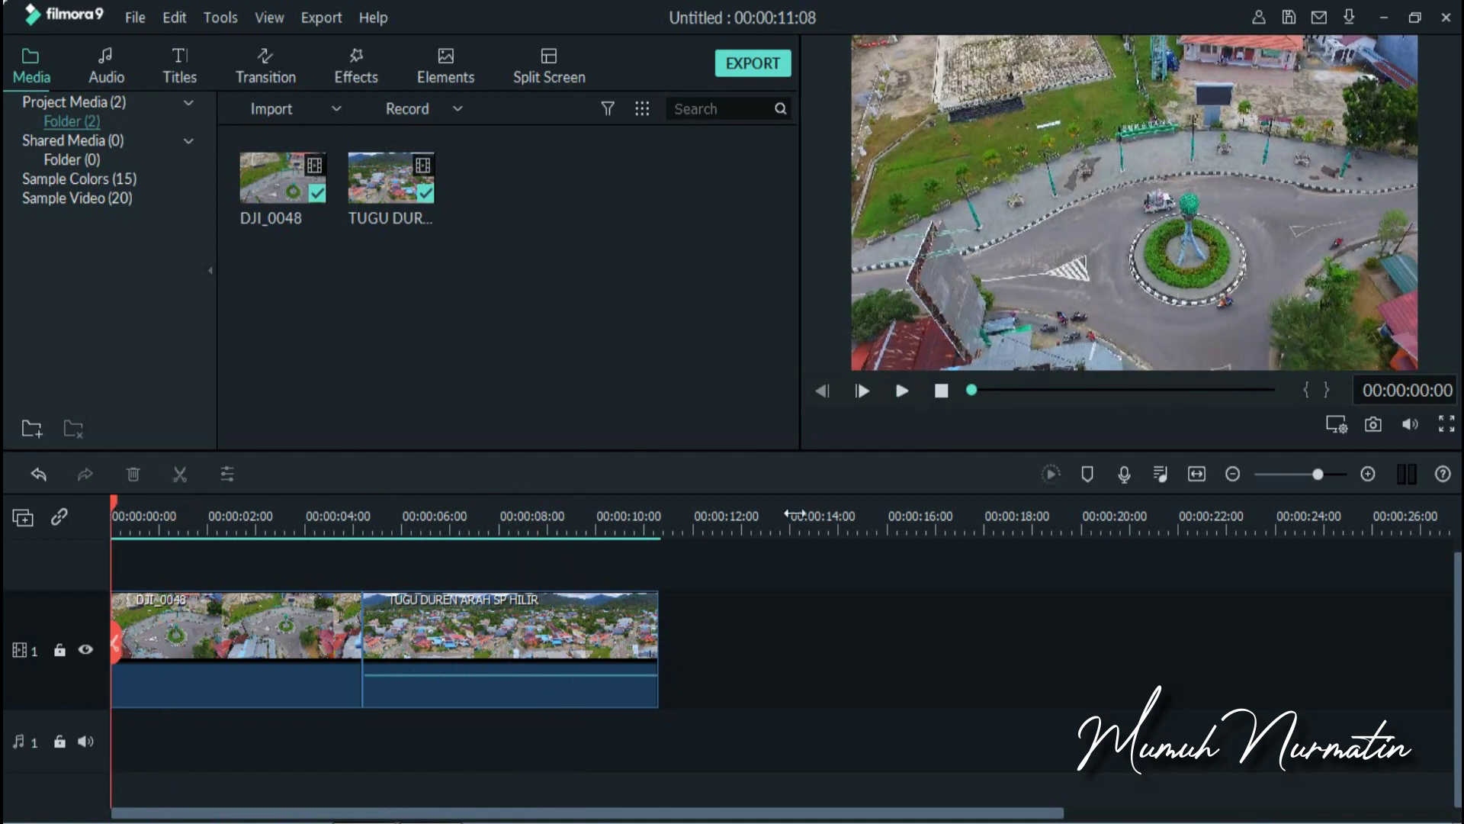
Step: Open Color Correction for the DJI_0048 timeline clip and apply the automatic color enhancement
right_click(269, 636)
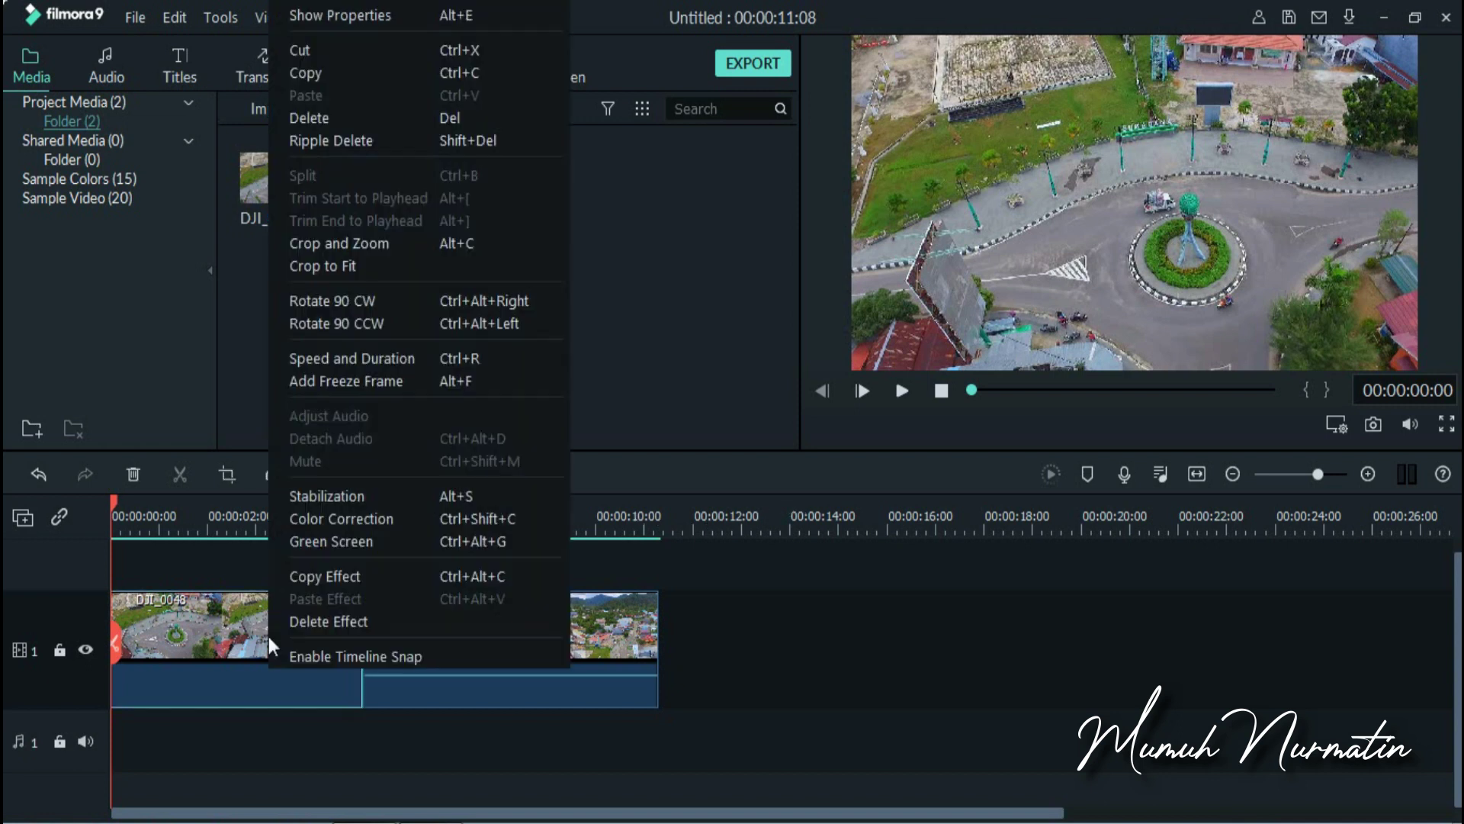
click(356, 519)
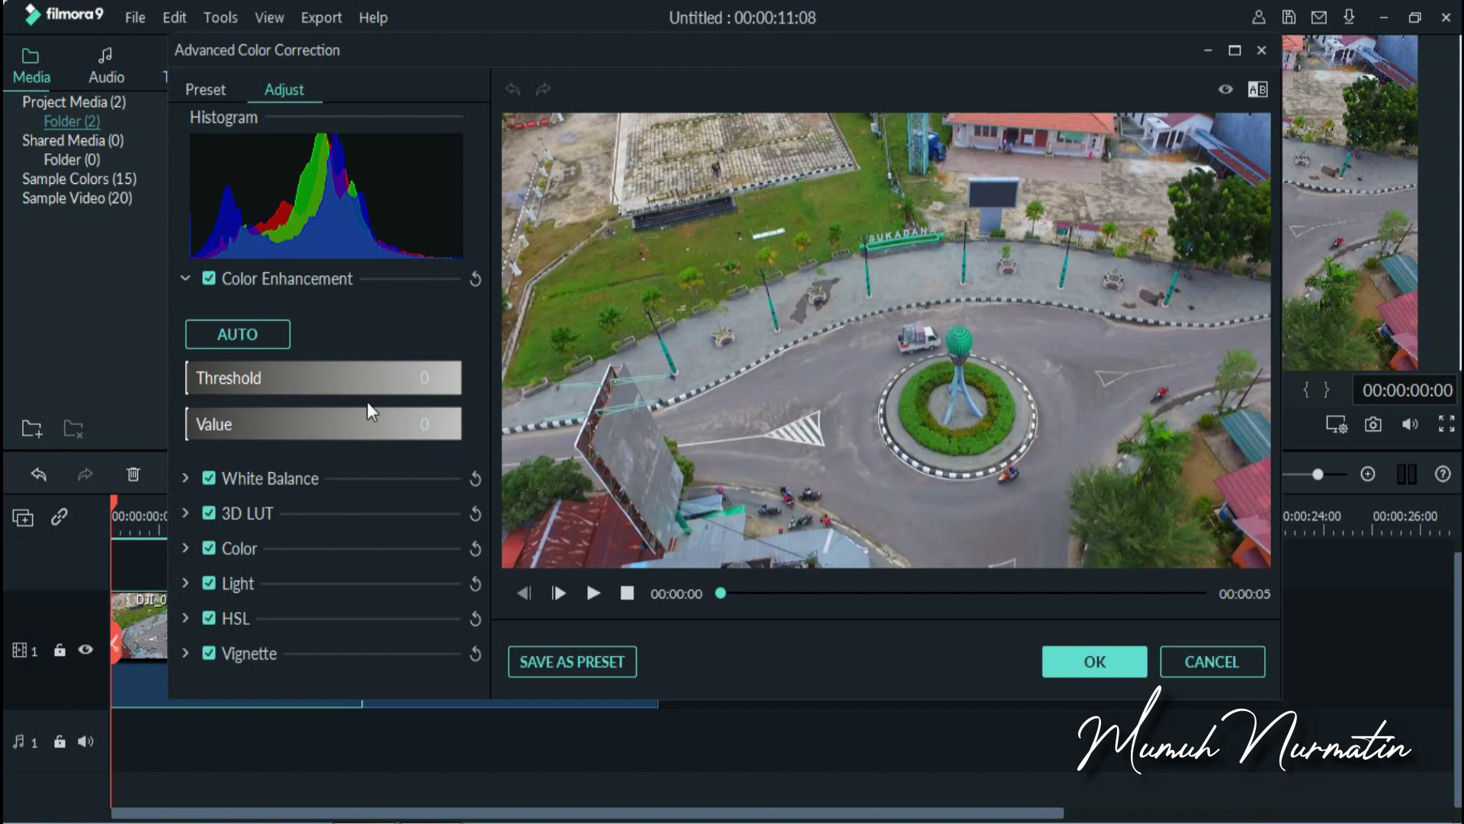
click(253, 331)
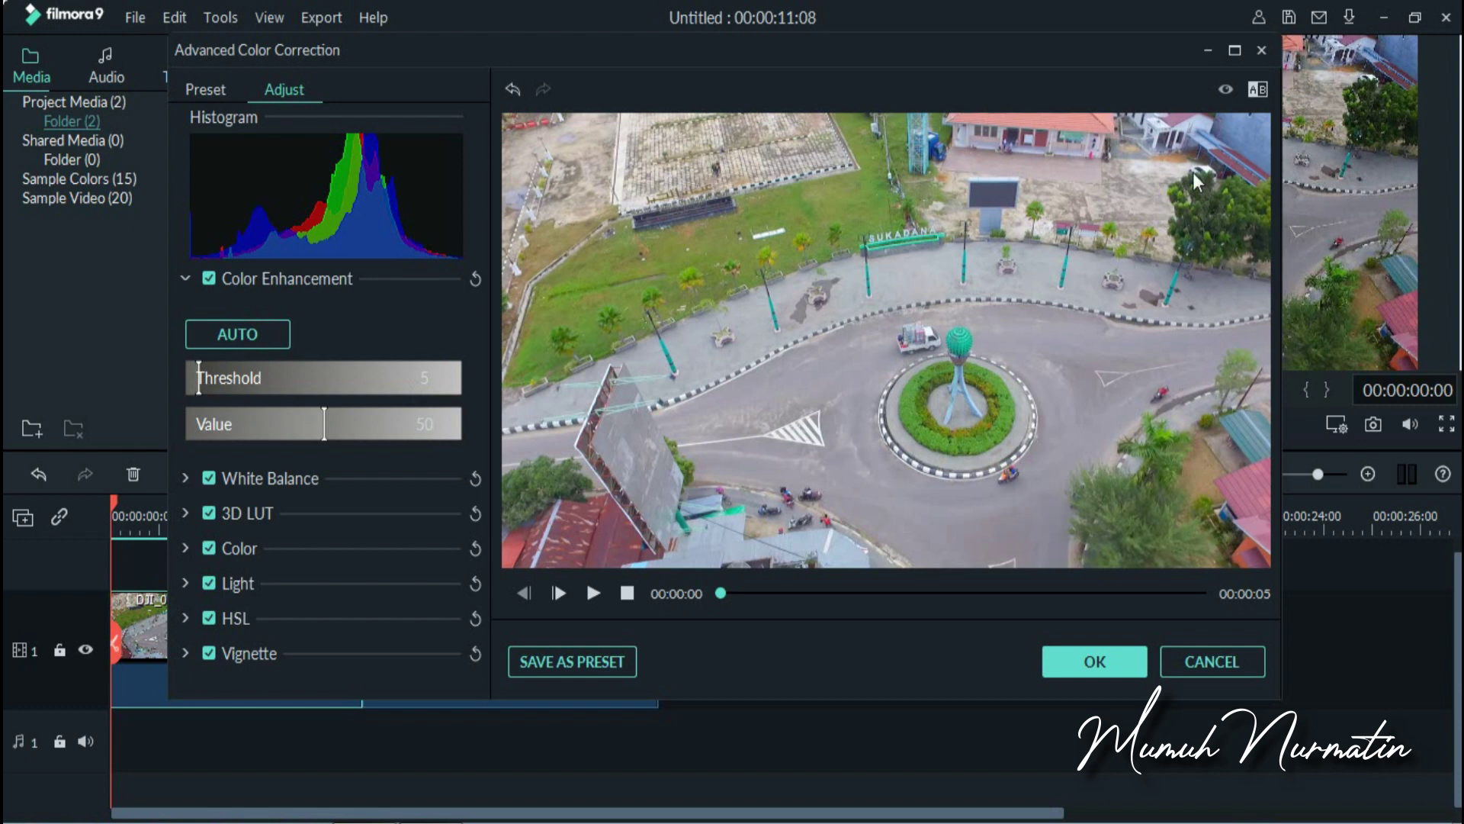
Step: Compare the correction in Side by Side View and undo the automatic color enhancement
click(1263, 88)
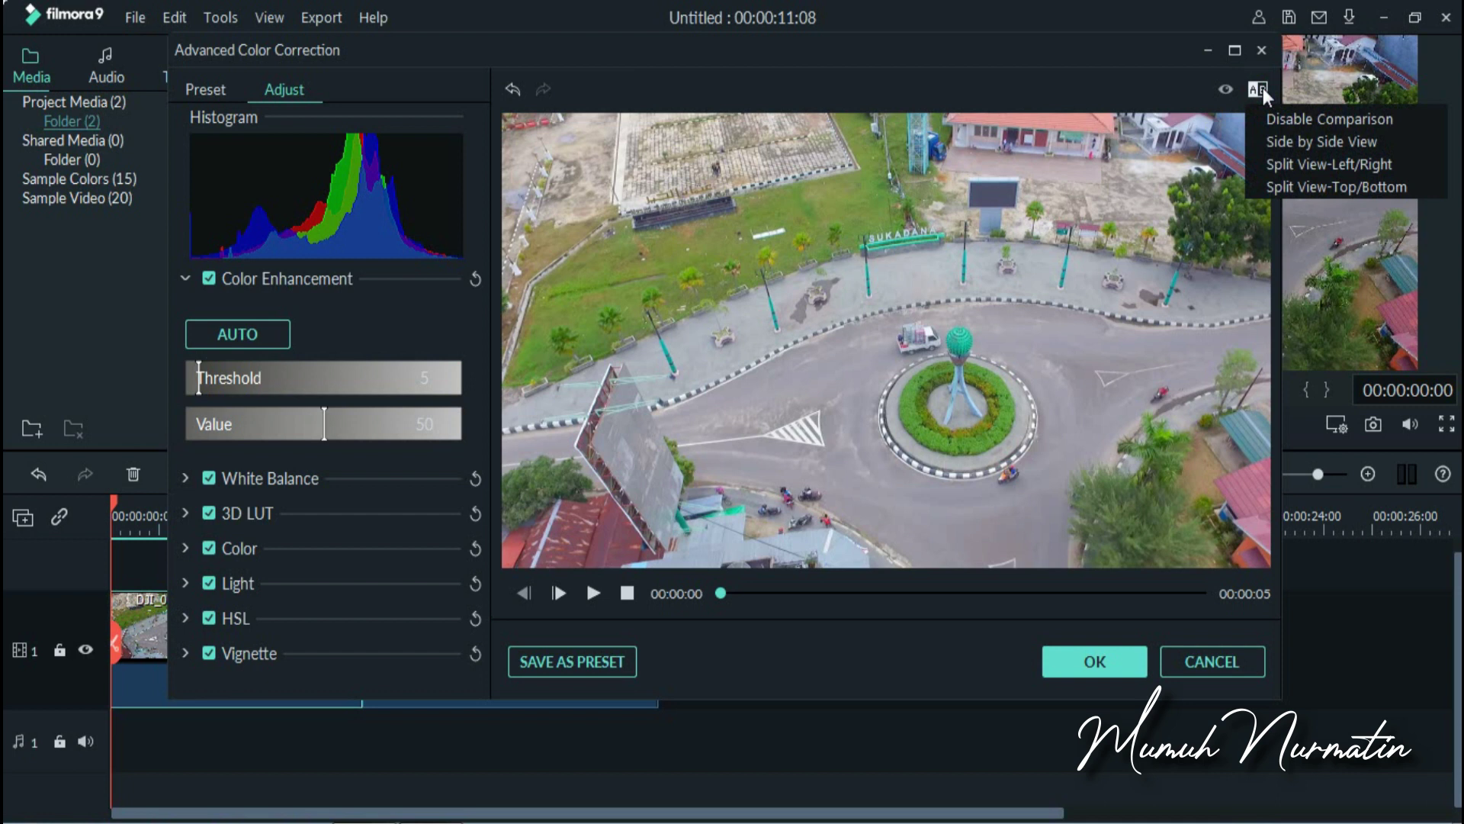
click(1284, 143)
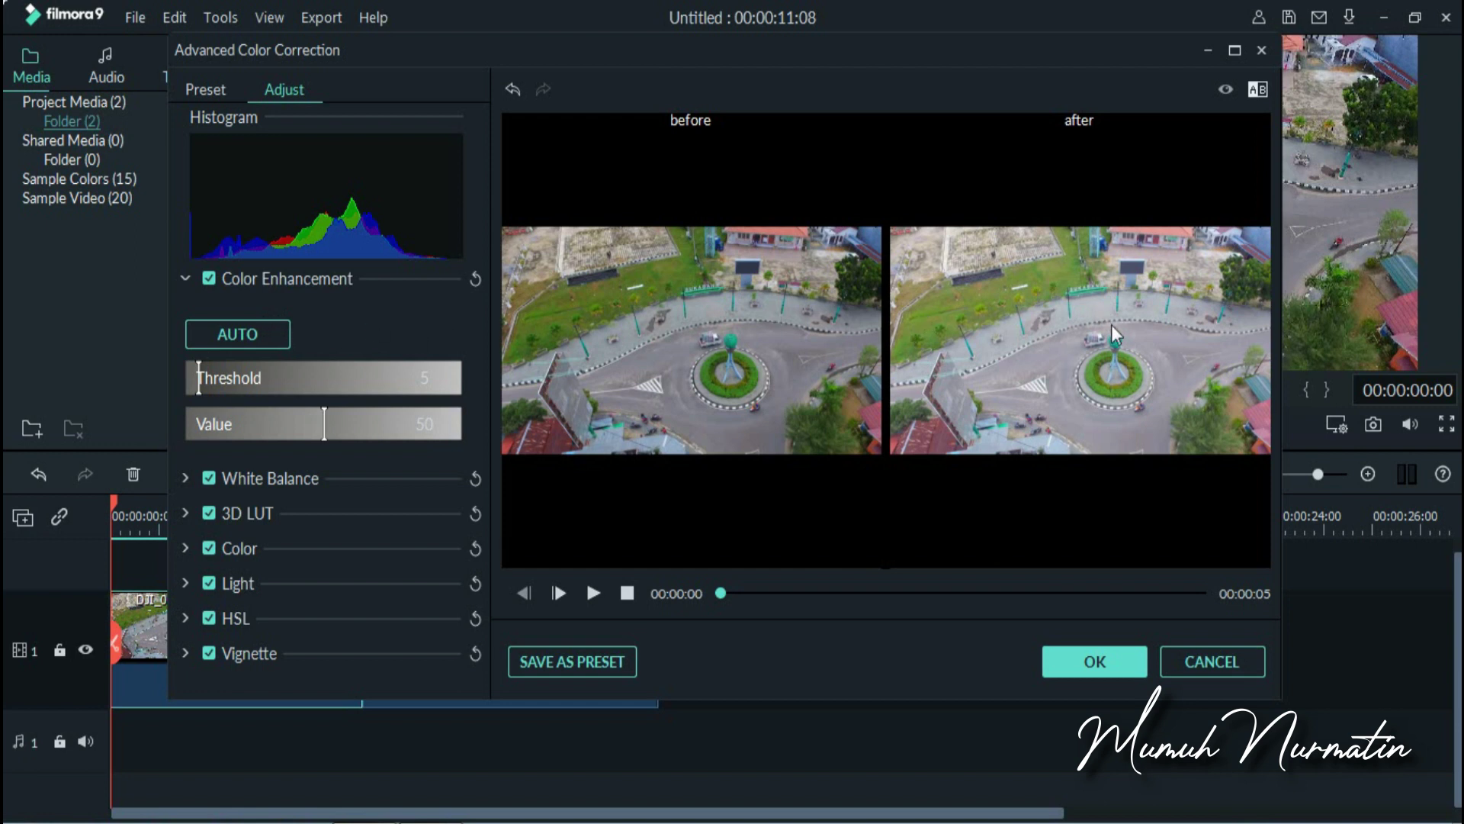
click(516, 91)
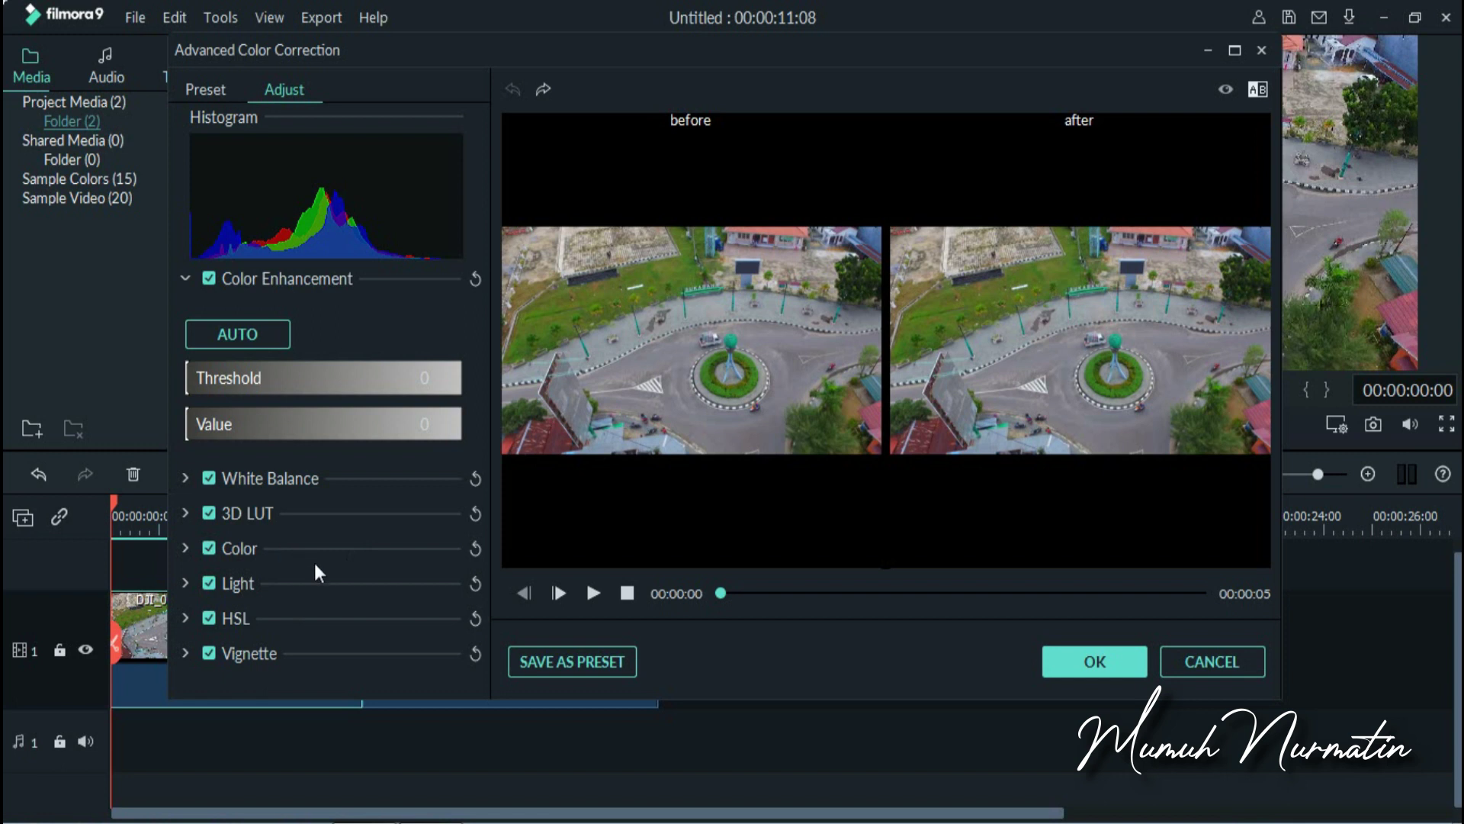
Step: Adjust the red channel in HSL to Hue -7, Saturation 15 and Luminance -6
click(184, 618)
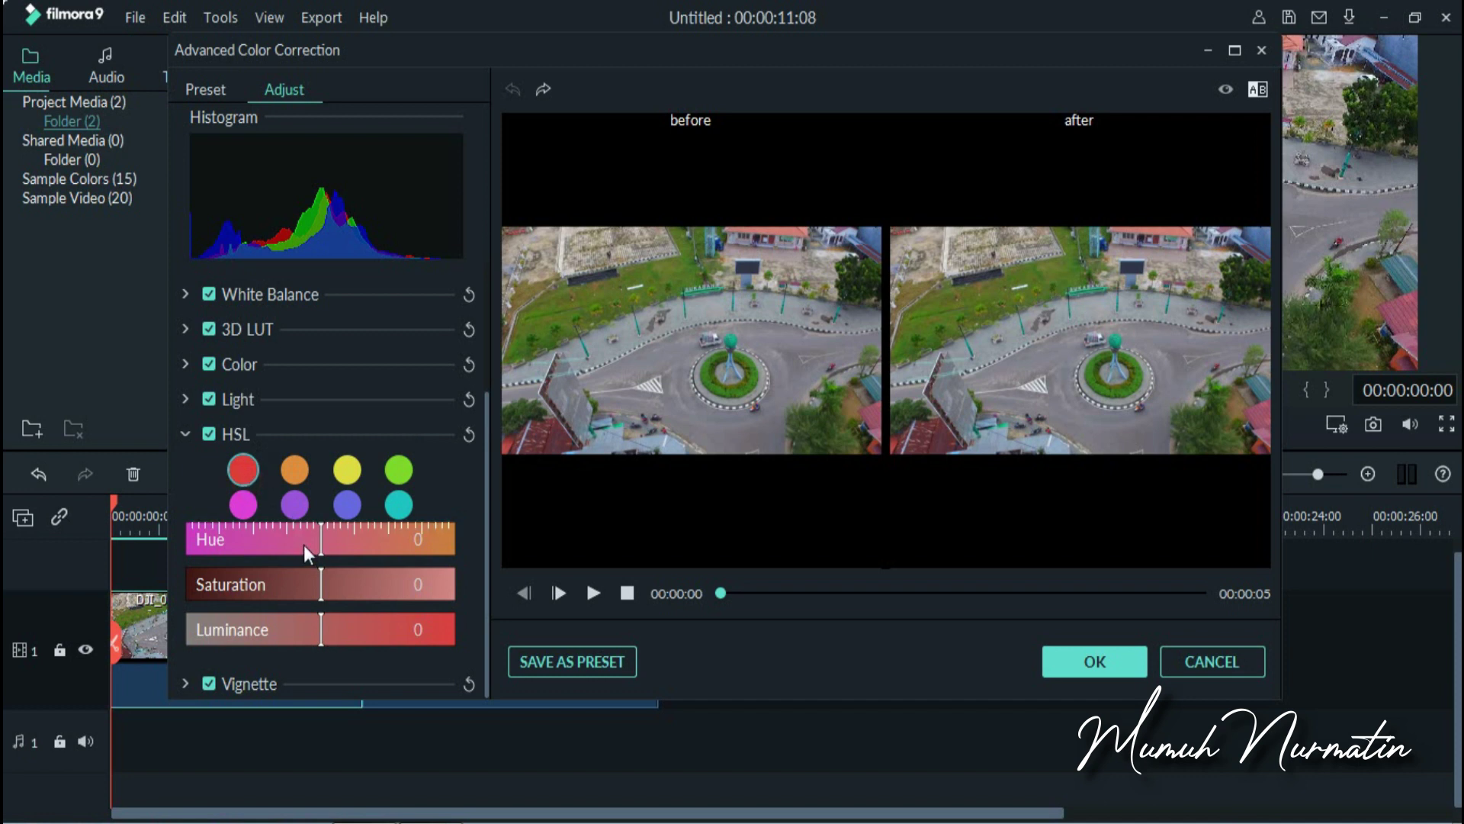
drag(322, 546, 340, 583)
drag(322, 639, 315, 639)
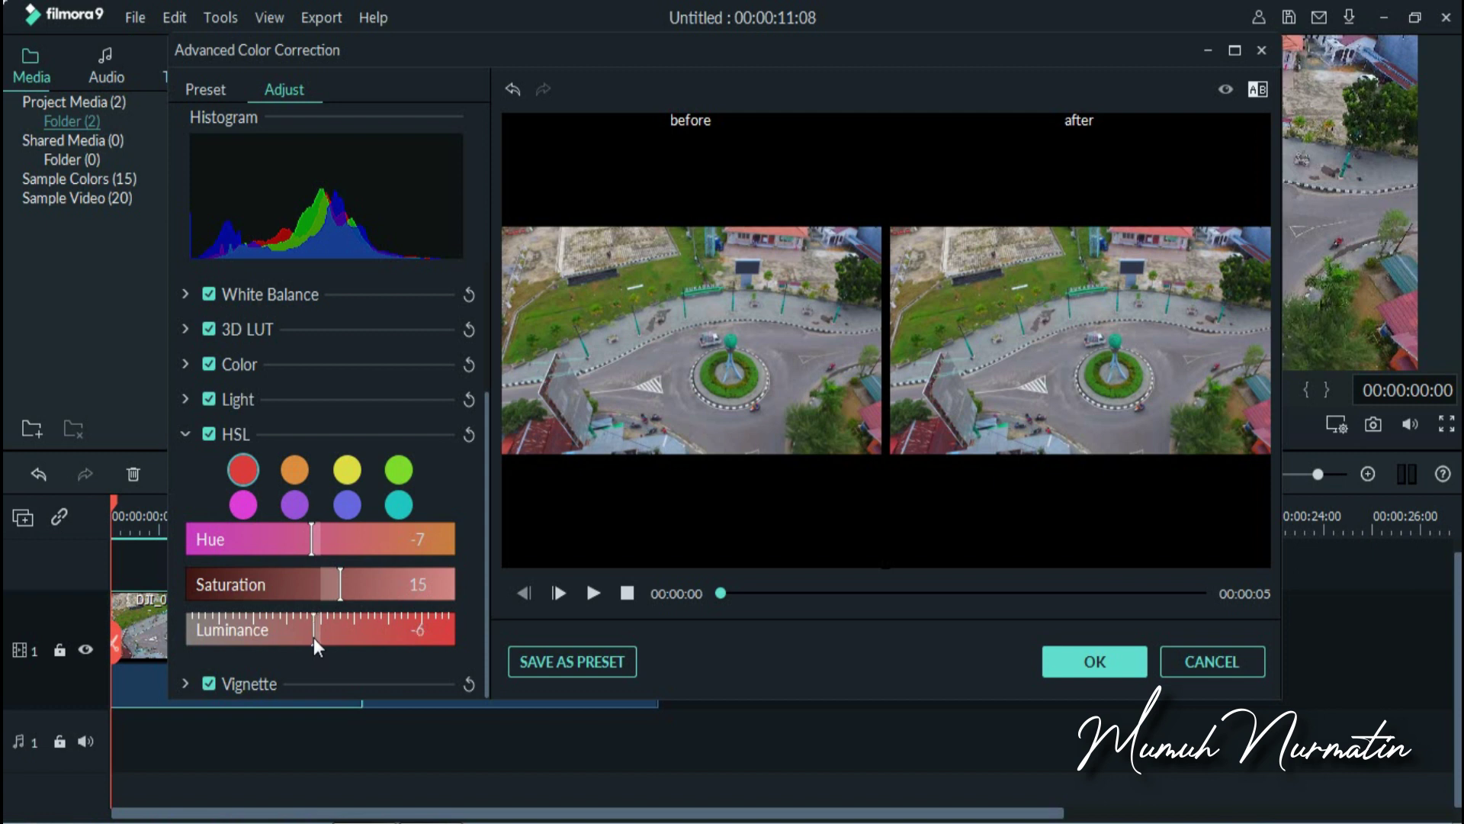
click(180, 429)
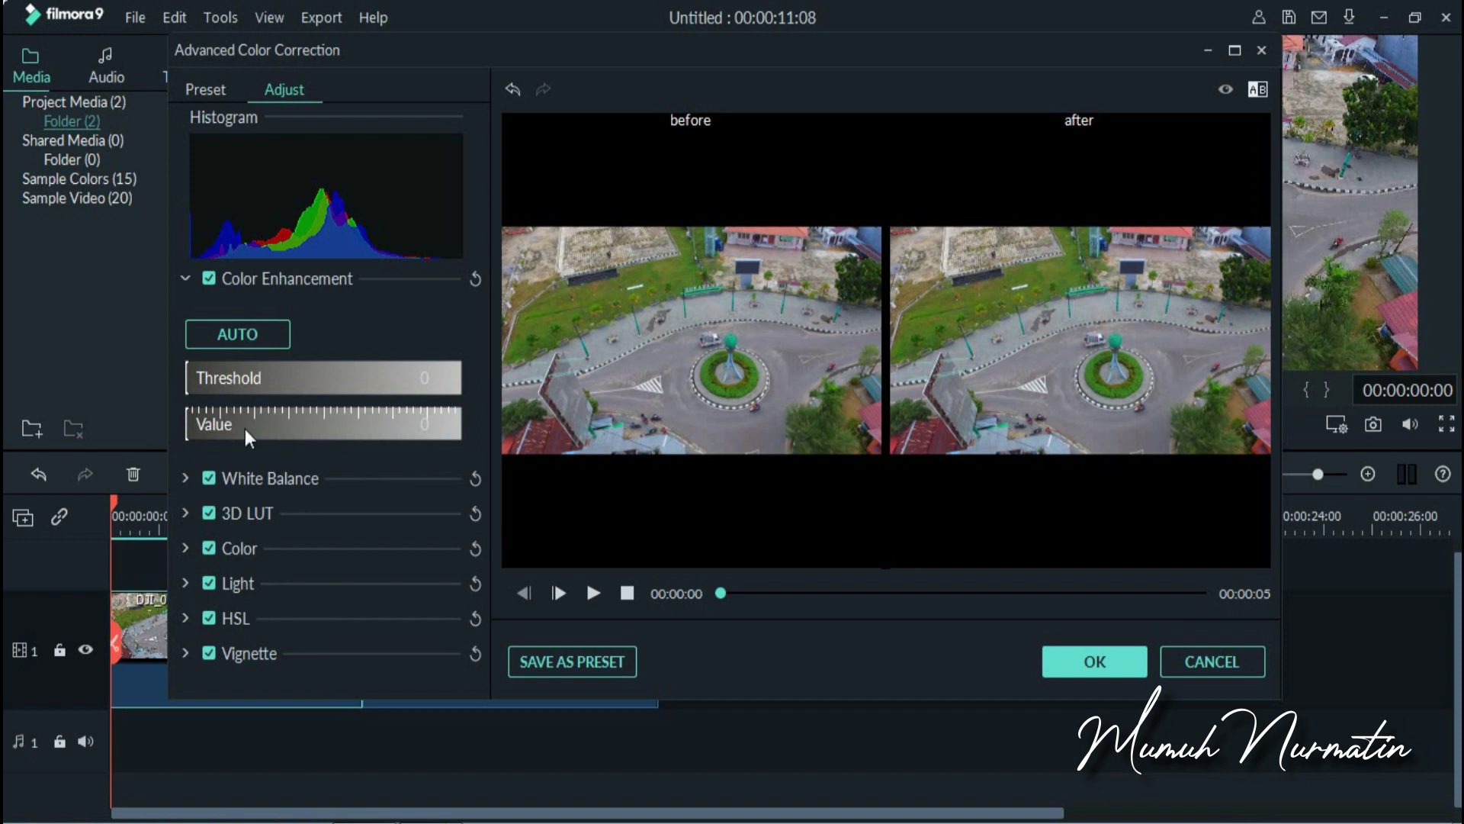
Step: Set the Color adjustments to Vibrance 10, Exposure -6, Brightness -3 and Contrast 3
click(183, 547)
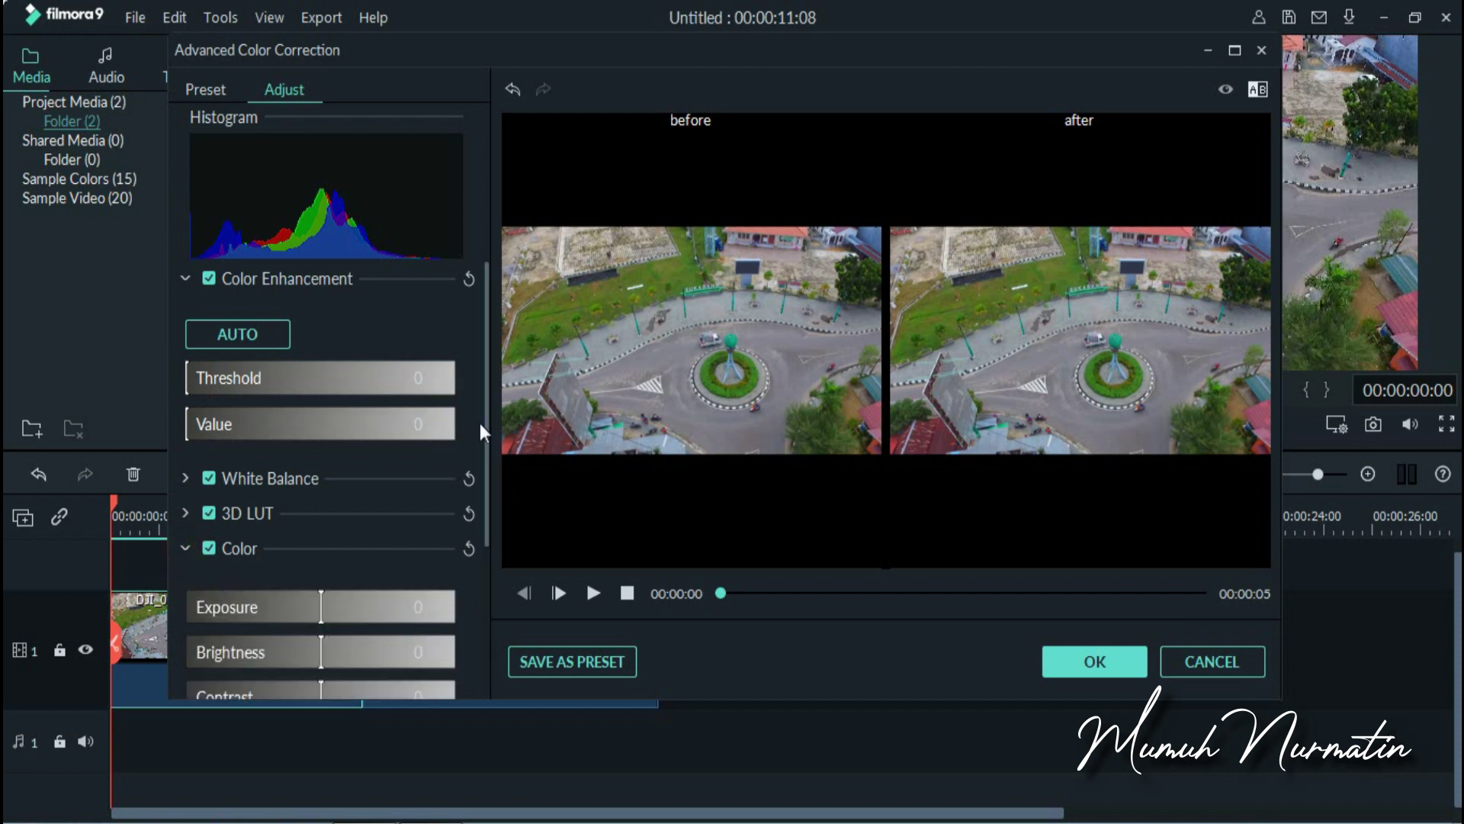
drag(486, 340, 487, 455)
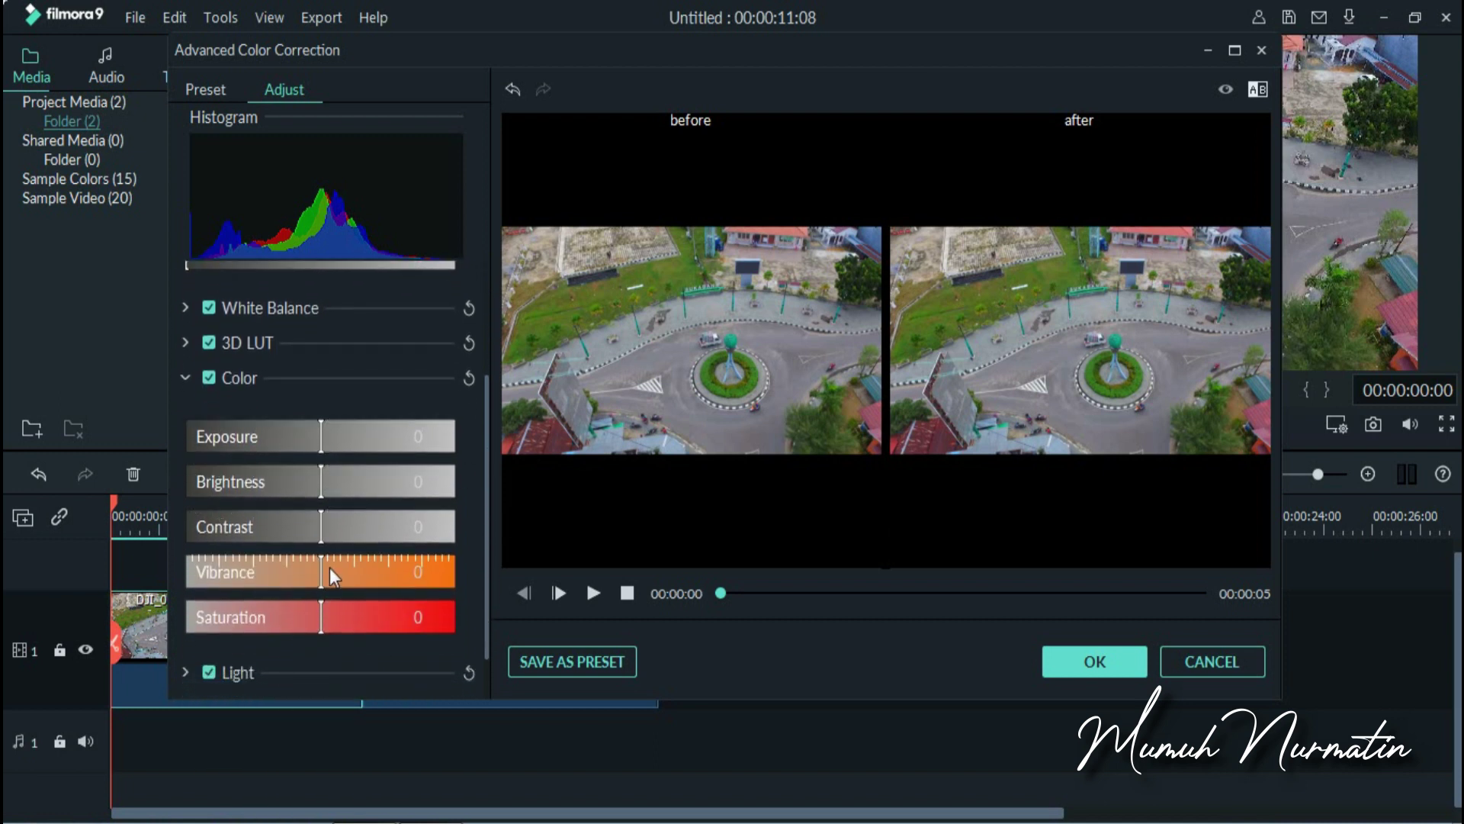
scroll(333, 570, down, 1)
mouse_move(319, 514)
mouse_down()
mouse_move(363, 528)
mouse_move(334, 524)
mouse_up()
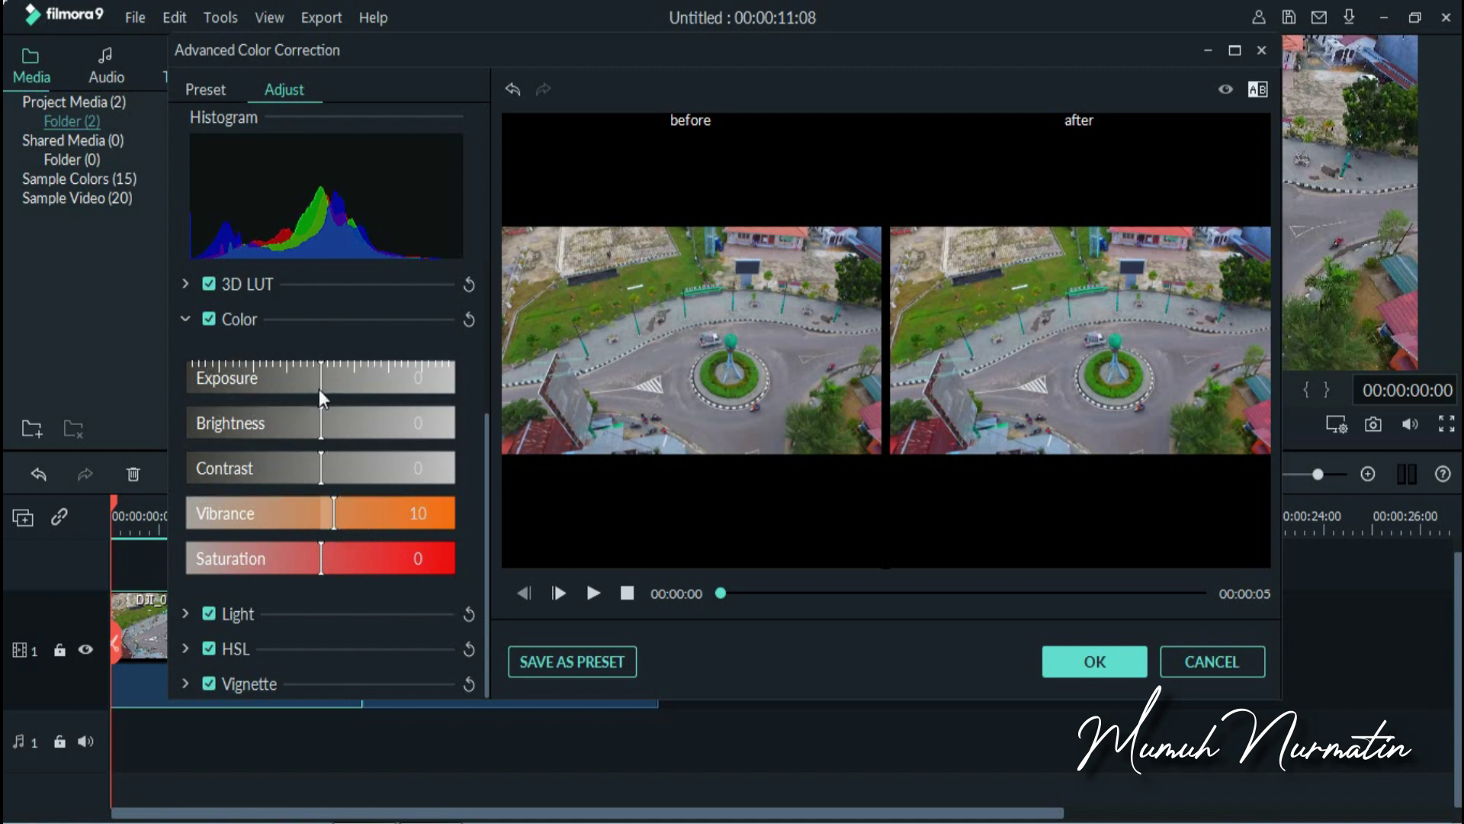
mouse_move(322, 383)
mouse_down()
mouse_move(404, 381)
mouse_move(294, 377)
mouse_move(312, 377)
mouse_up()
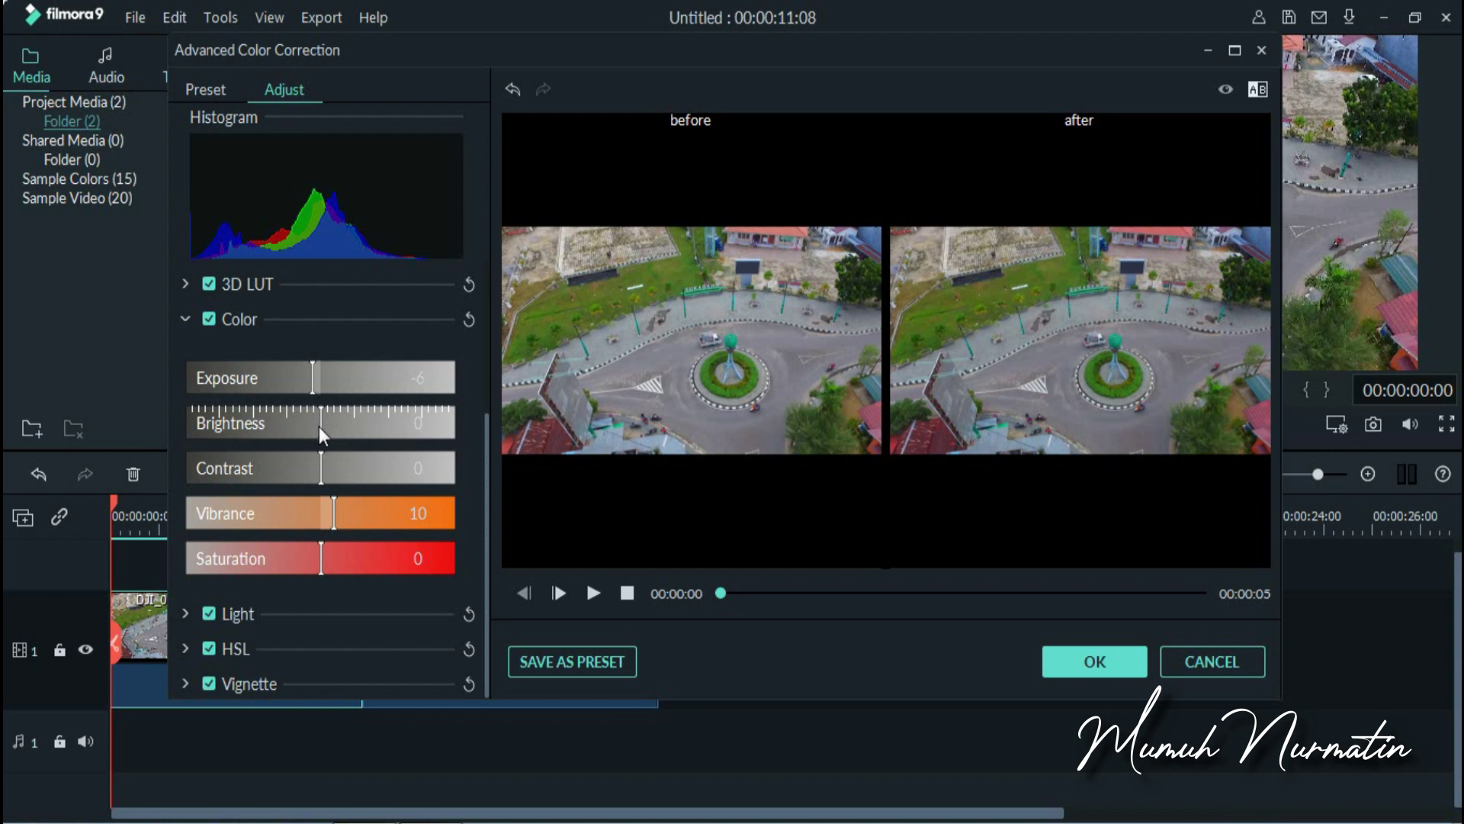
mouse_move(318, 427)
mouse_down()
mouse_move(391, 415)
mouse_move(304, 415)
mouse_move(317, 420)
mouse_up()
drag(302, 470, 325, 491)
click(185, 319)
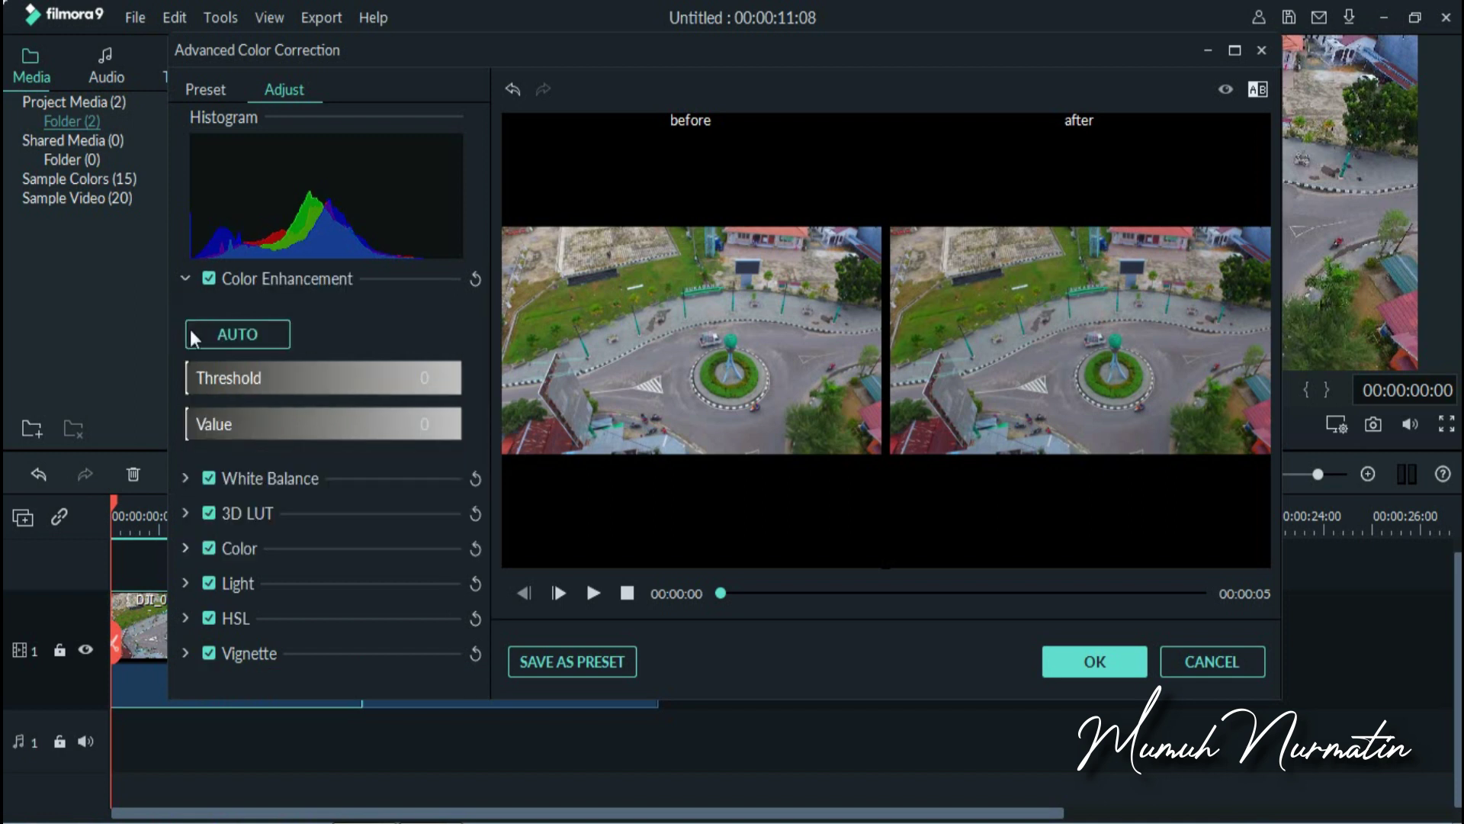
Step: Set the White Balance to Temperature -0.07 and Tint 0.25
click(185, 479)
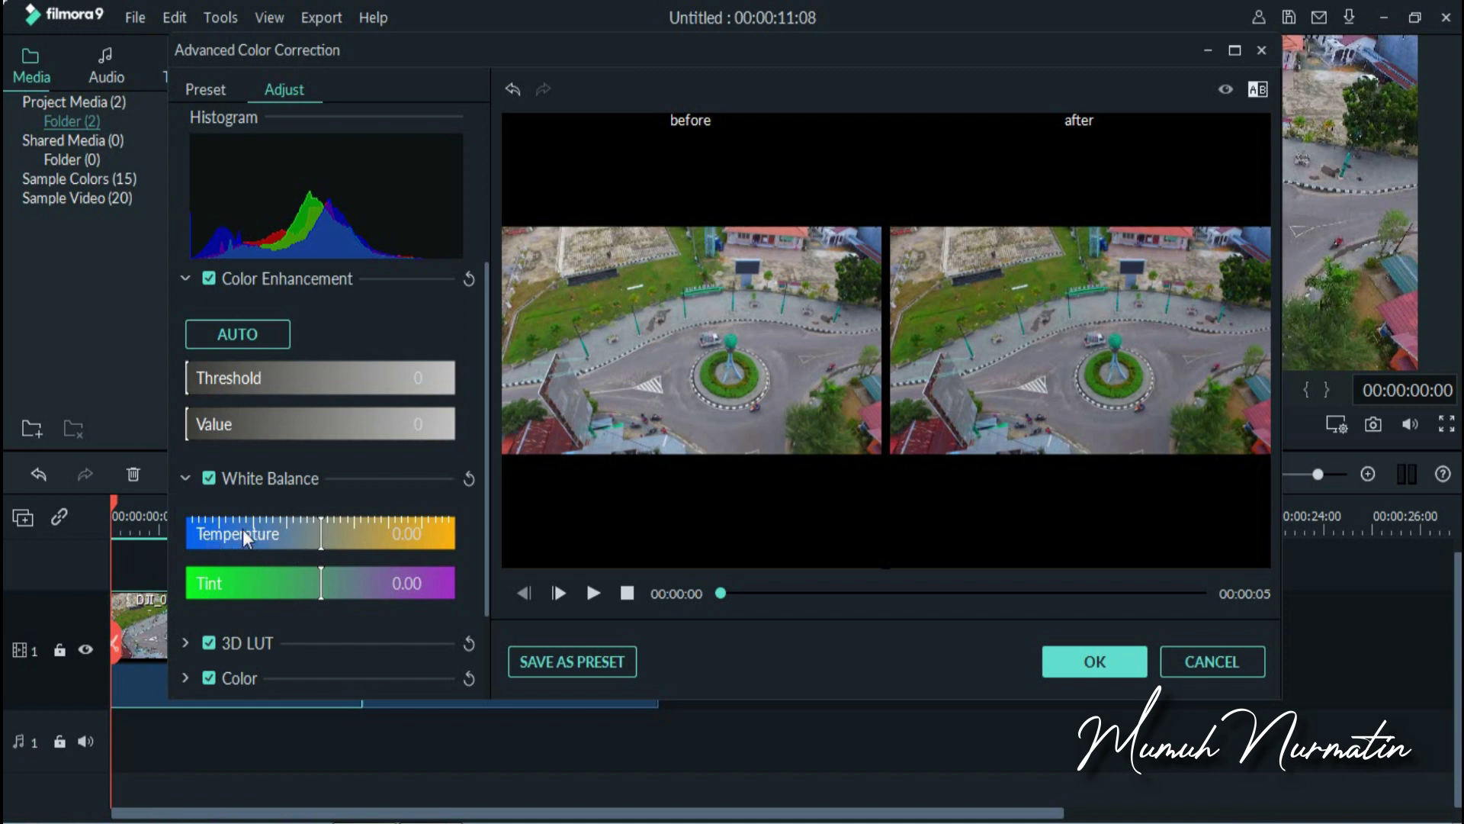
click(319, 537)
drag(306, 539, 349, 543)
drag(429, 558, 310, 554)
drag(314, 556, 340, 583)
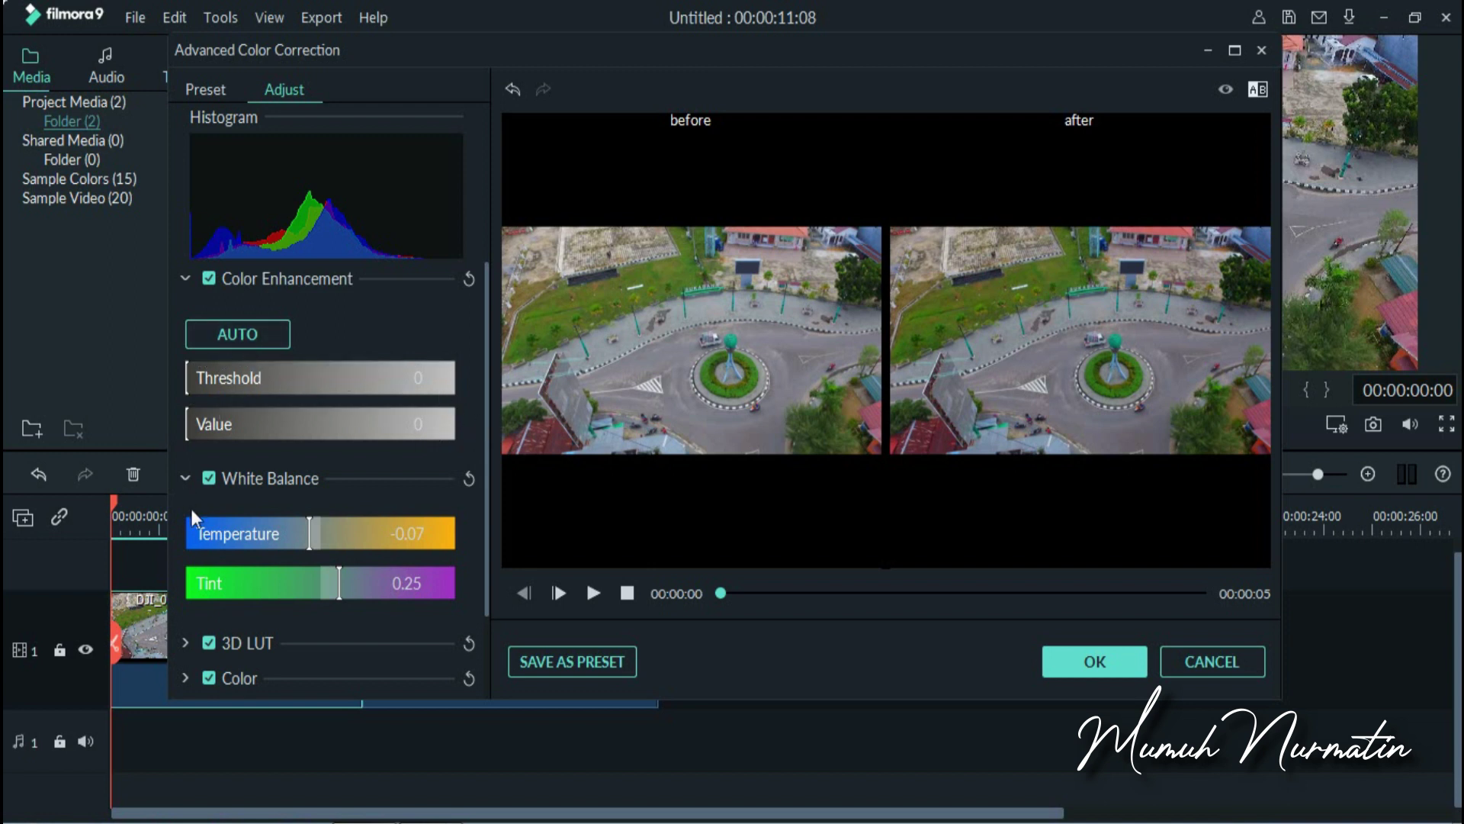
click(185, 474)
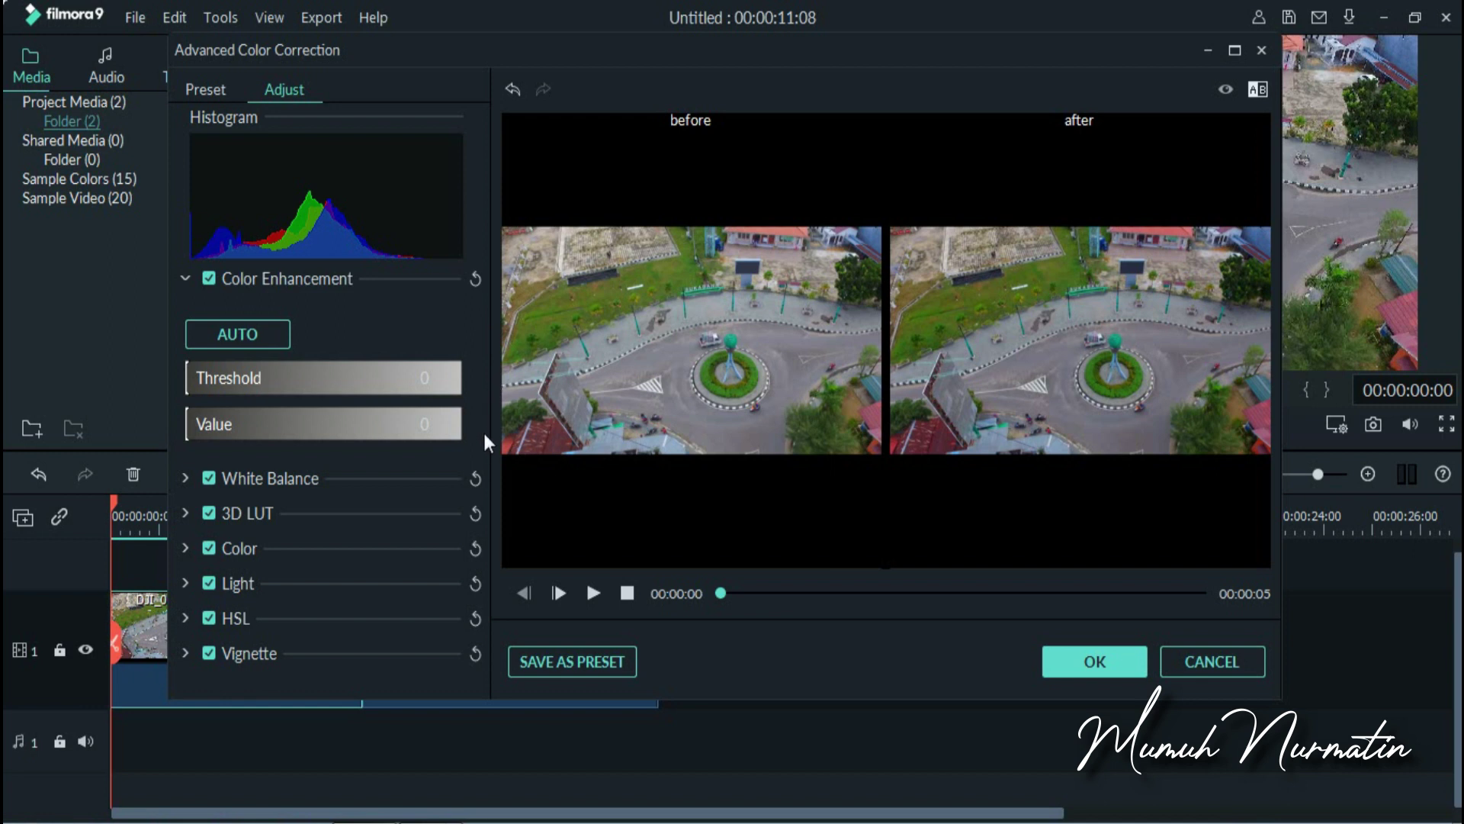
Step: Set the Vignette Amount to 1 and slightly adjust the vignette's Exposure
click(184, 652)
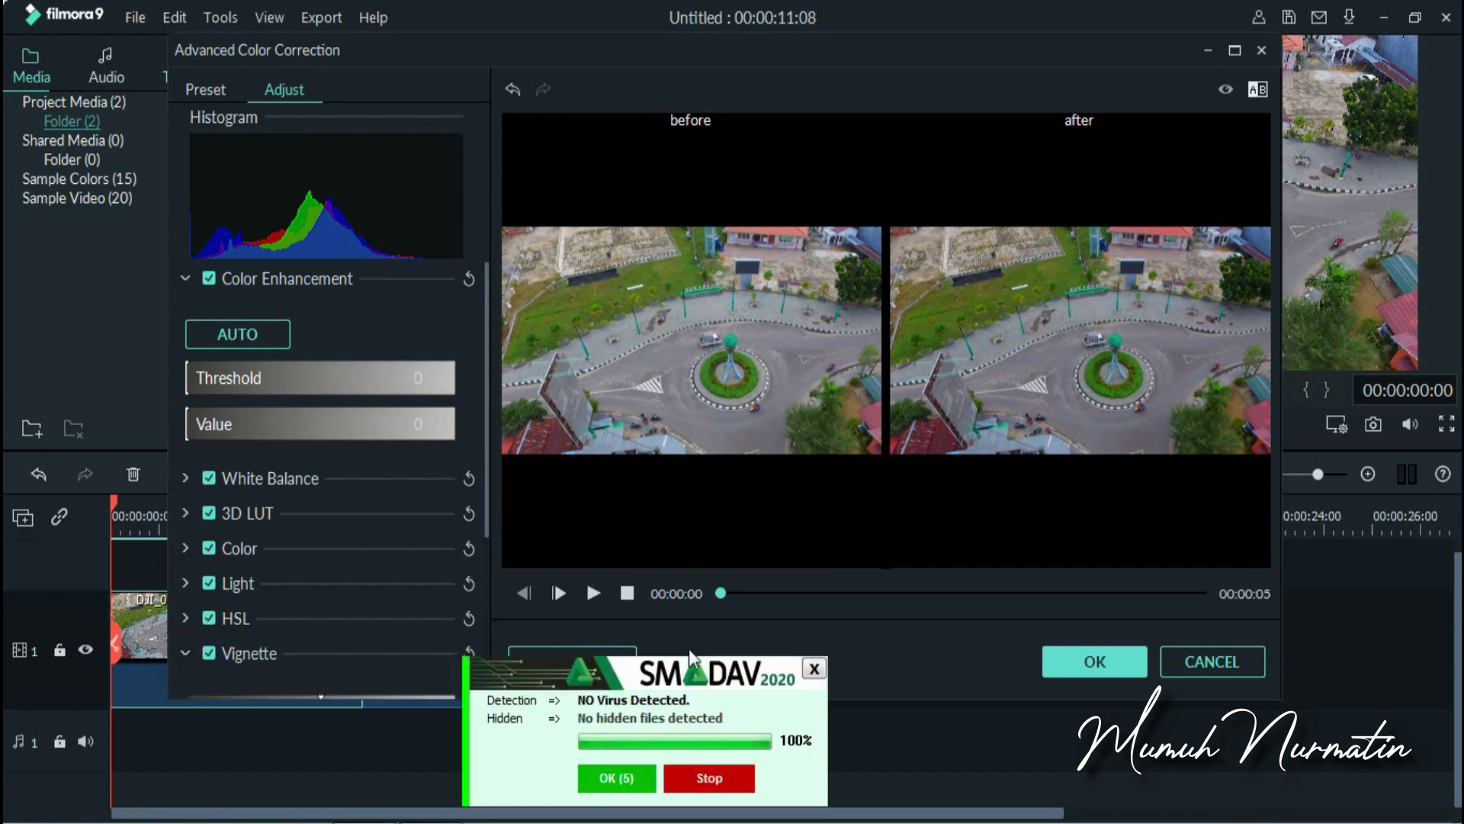
click(814, 669)
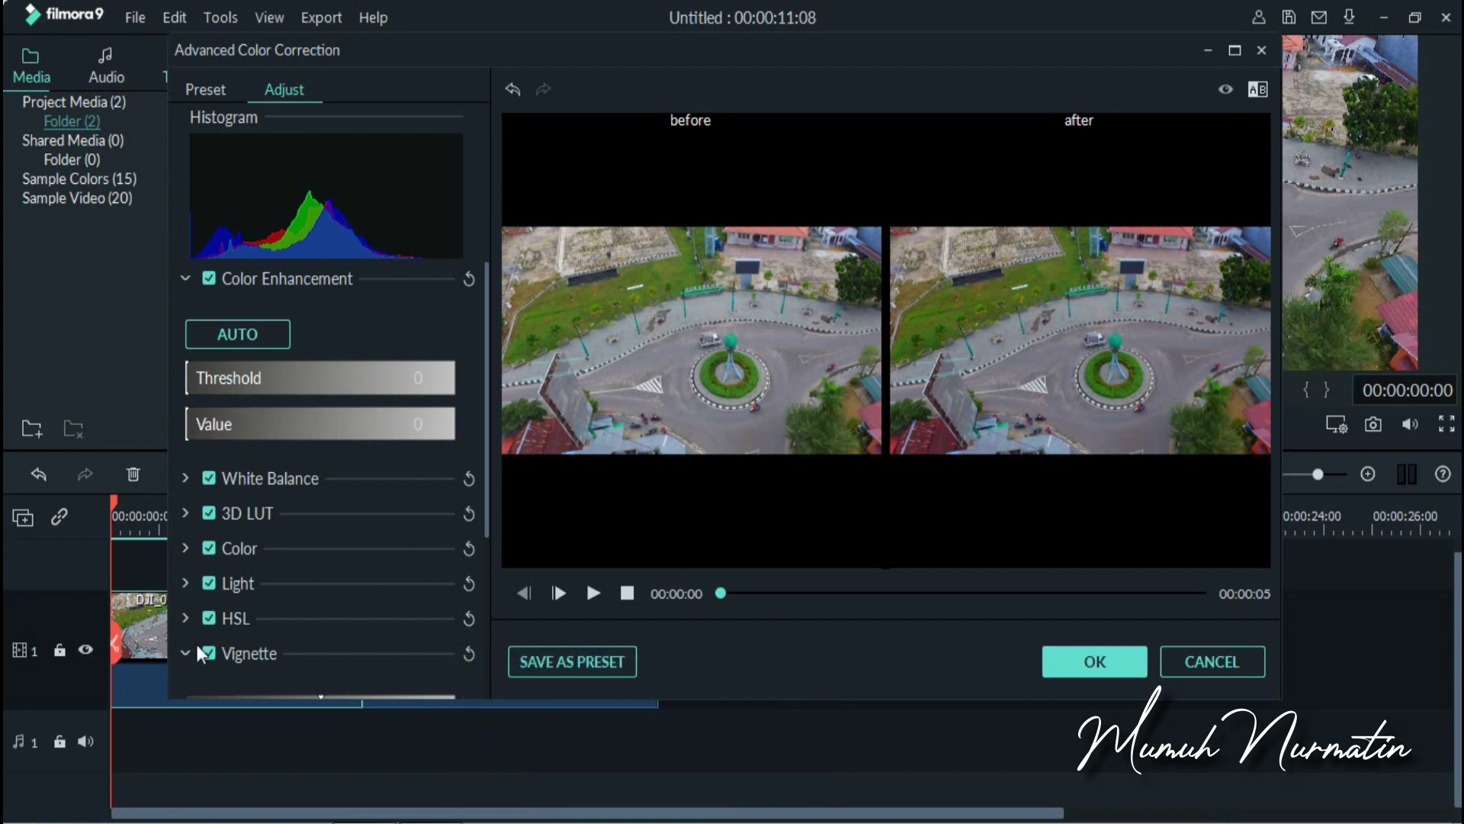
scroll(315, 459, down, 3)
mouse_move(318, 460)
mouse_down()
mouse_move(491, 455)
mouse_move(322, 460)
mouse_up()
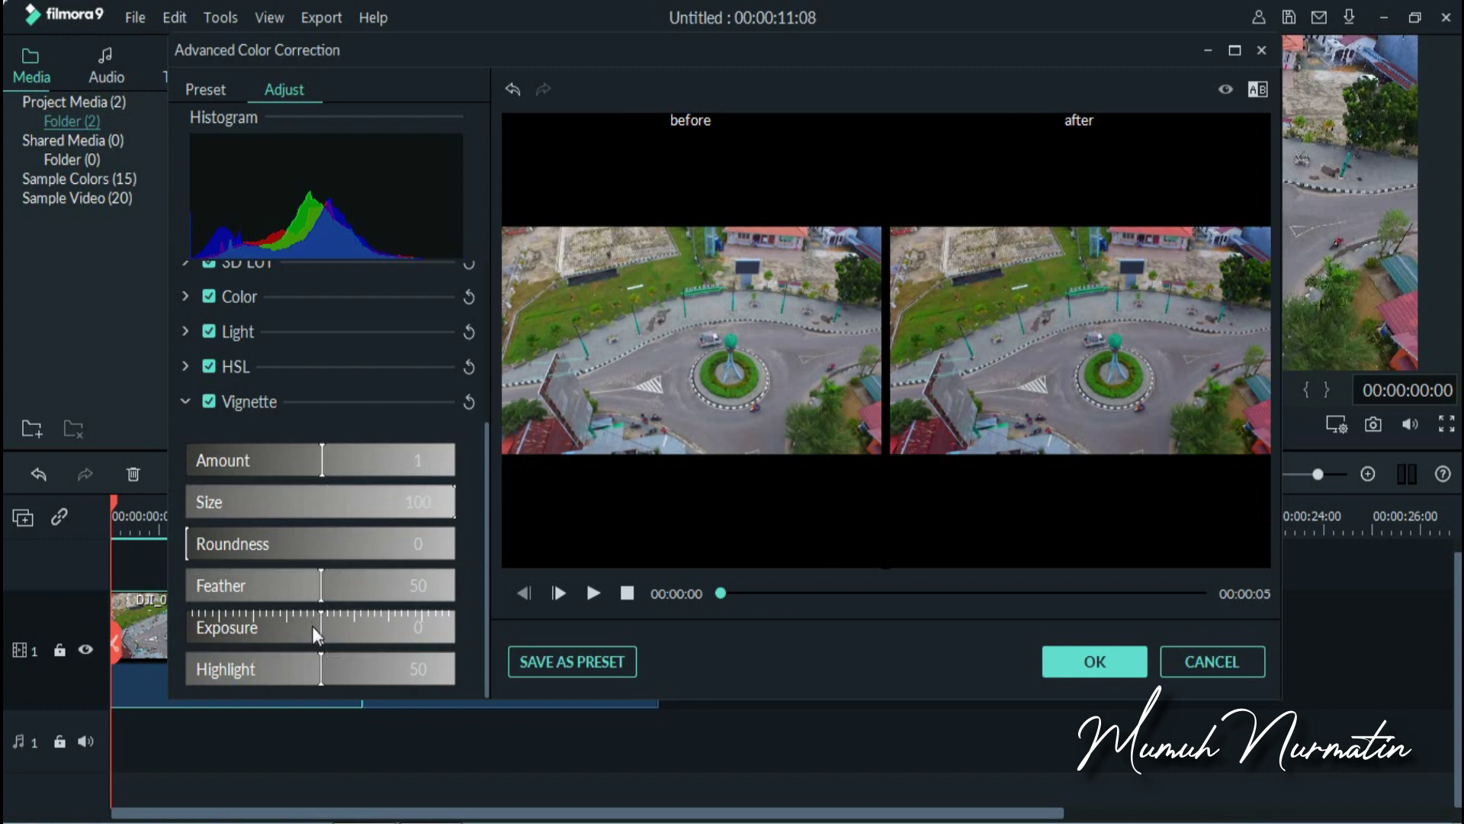
mouse_move(327, 630)
mouse_down()
mouse_move(467, 629)
mouse_move(322, 622)
mouse_up()
click(185, 402)
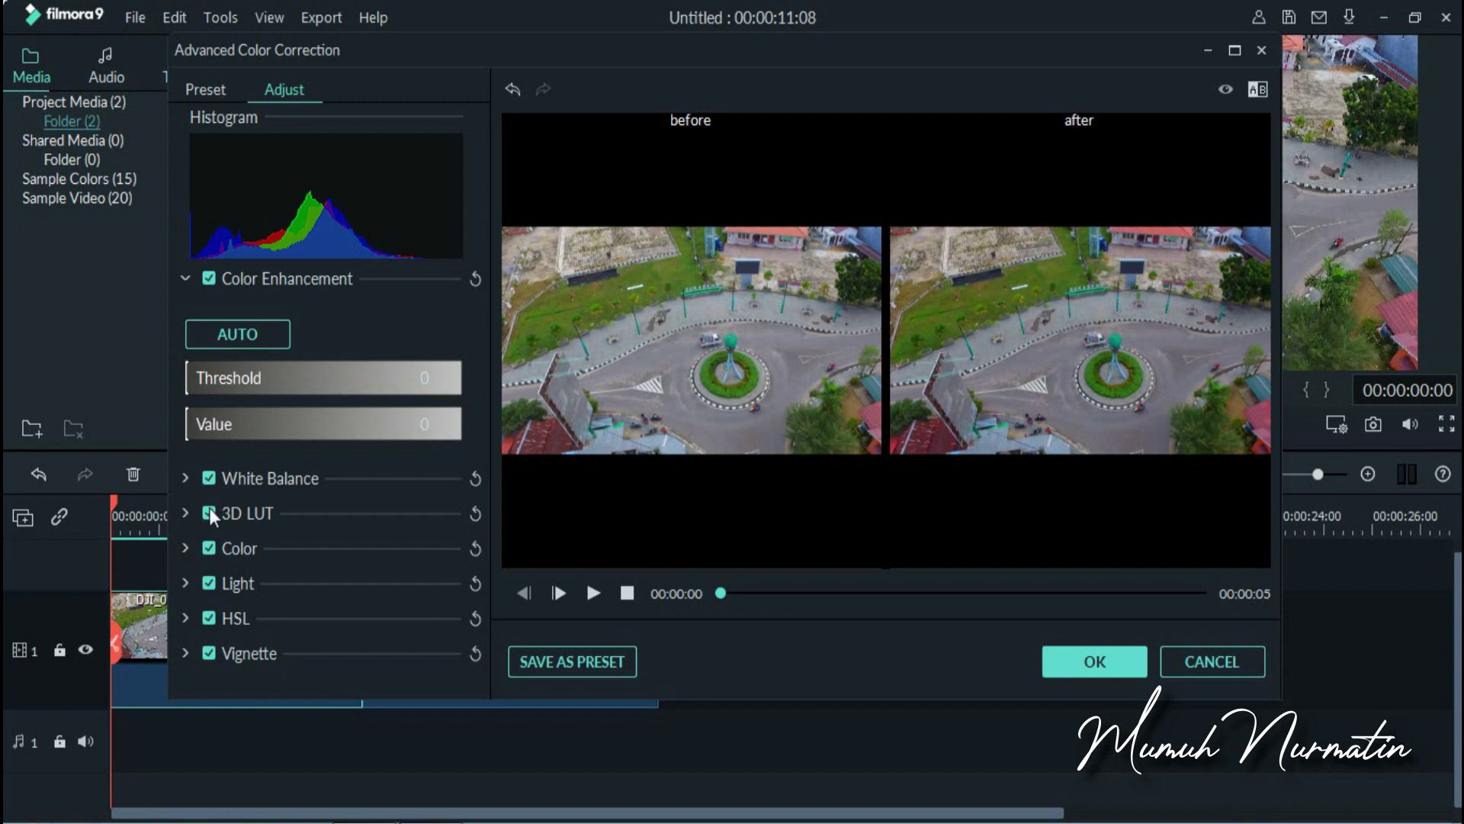
click(186, 547)
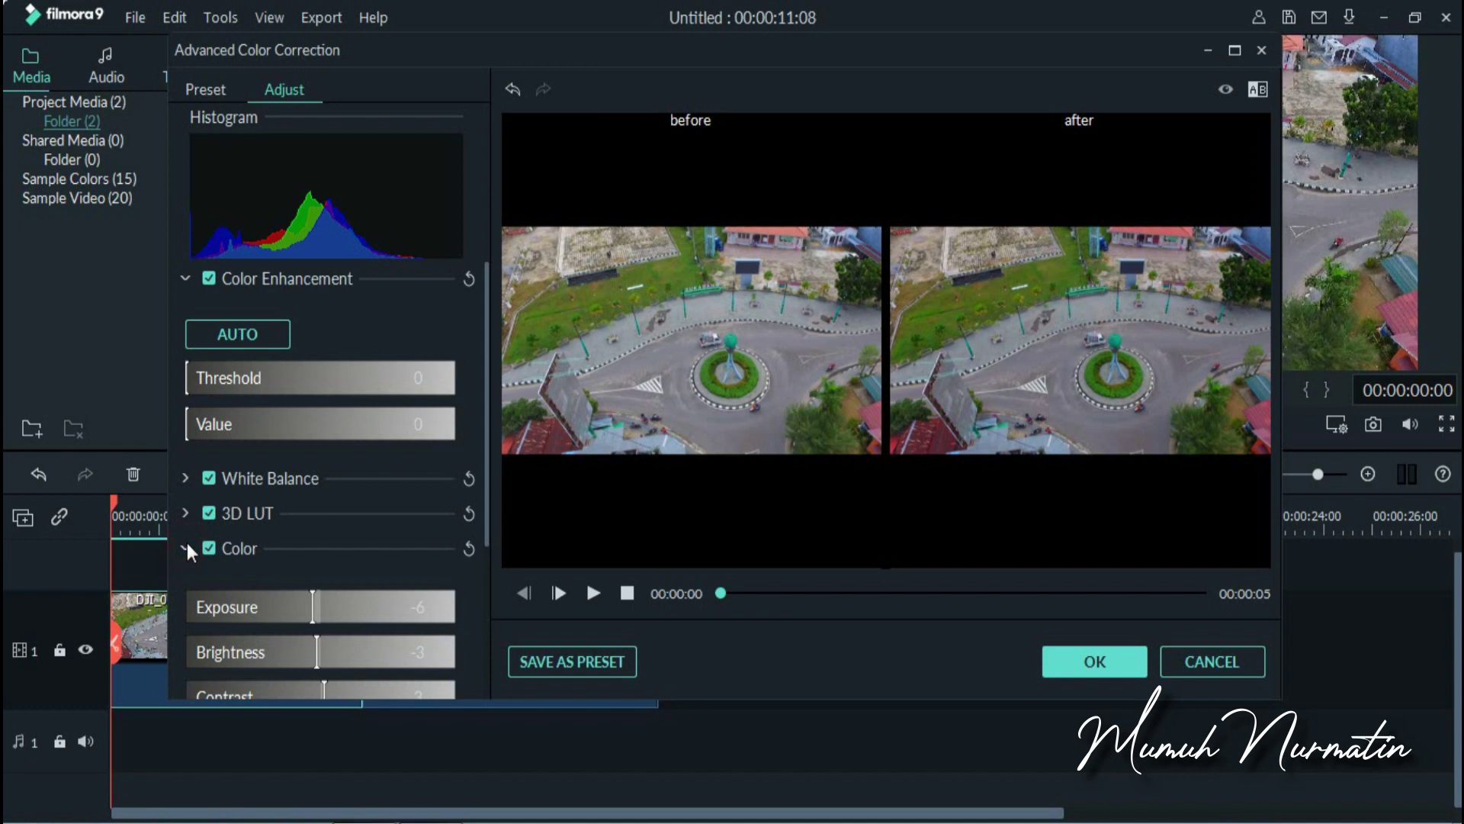
scroll(191, 542, down, 2)
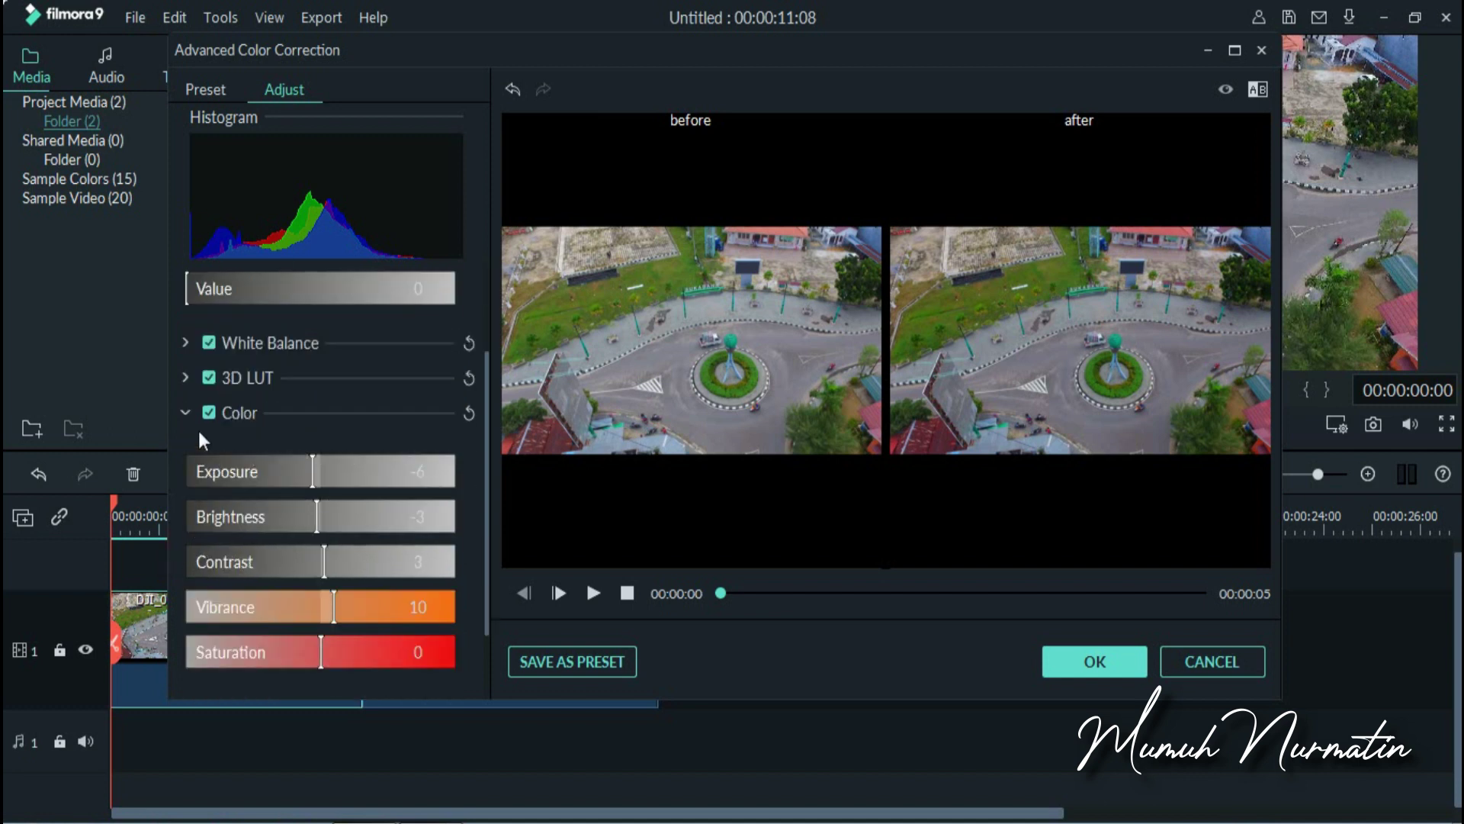
click(183, 411)
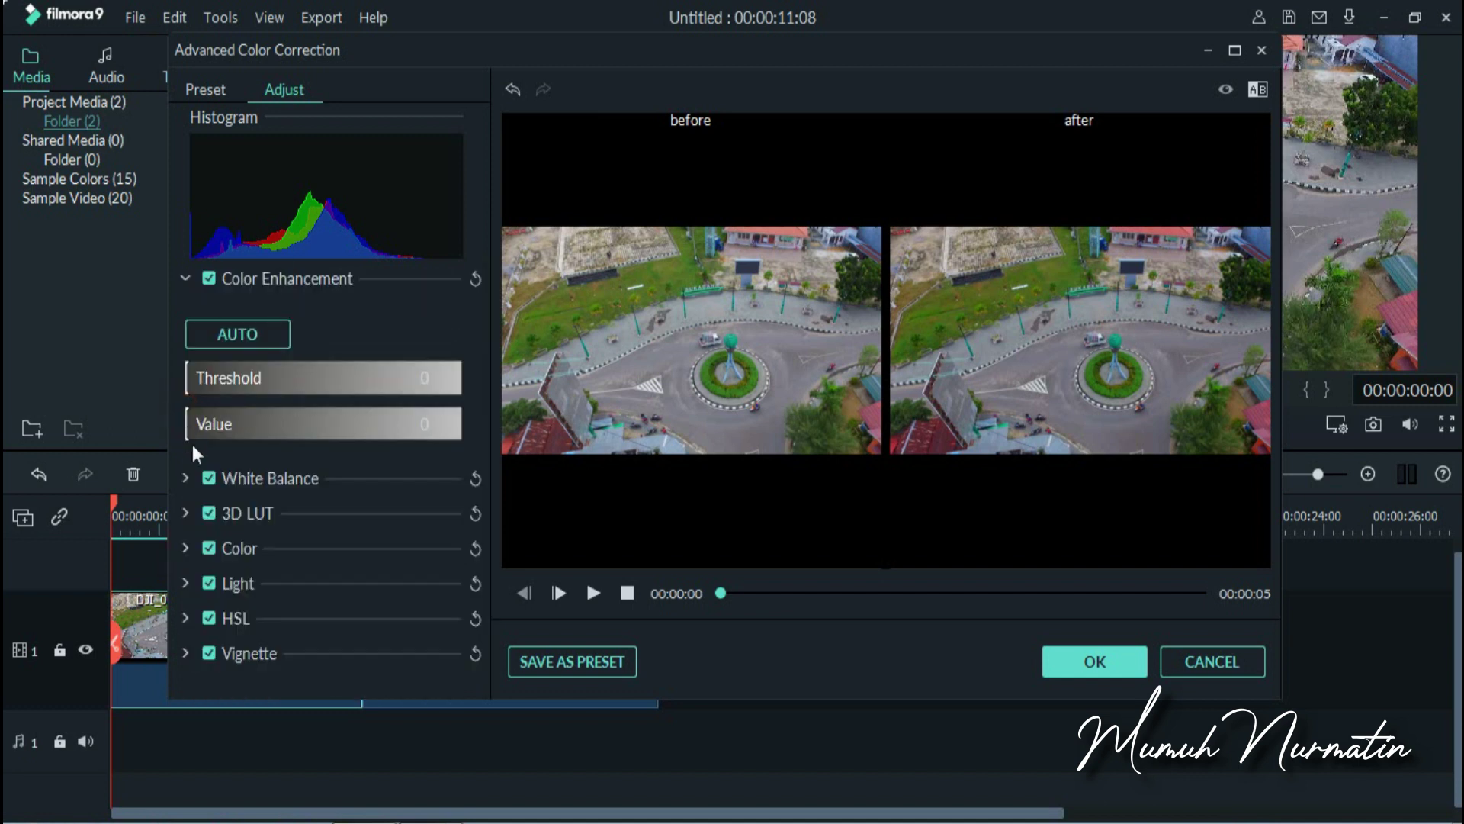
Step: Set the Light adjustments to Highlights -5 and Shadows -2, and slightly fine-tune the Blacks
click(185, 581)
scroll(408, 605, down, 3)
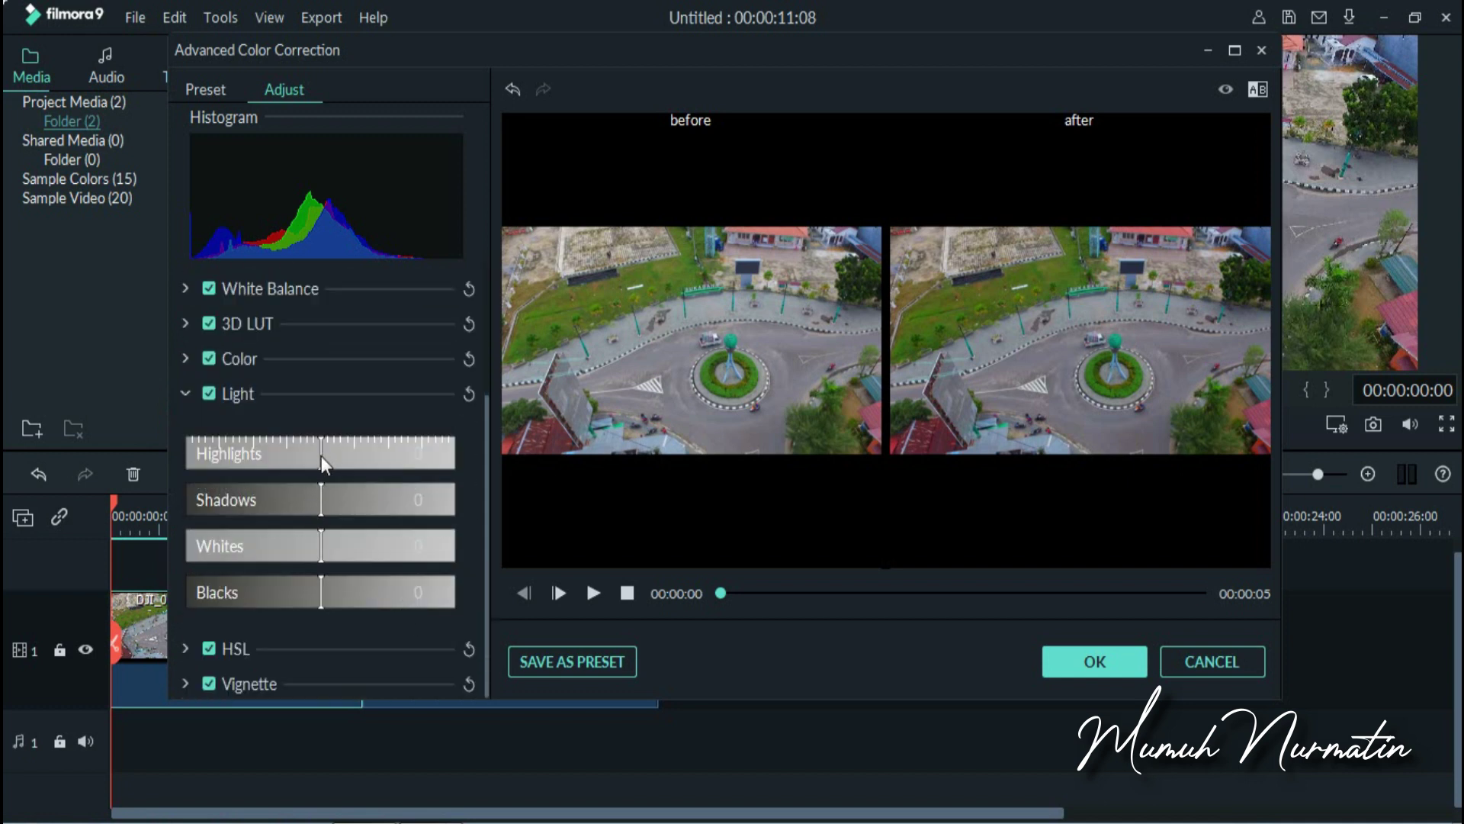
drag(369, 456, 286, 465)
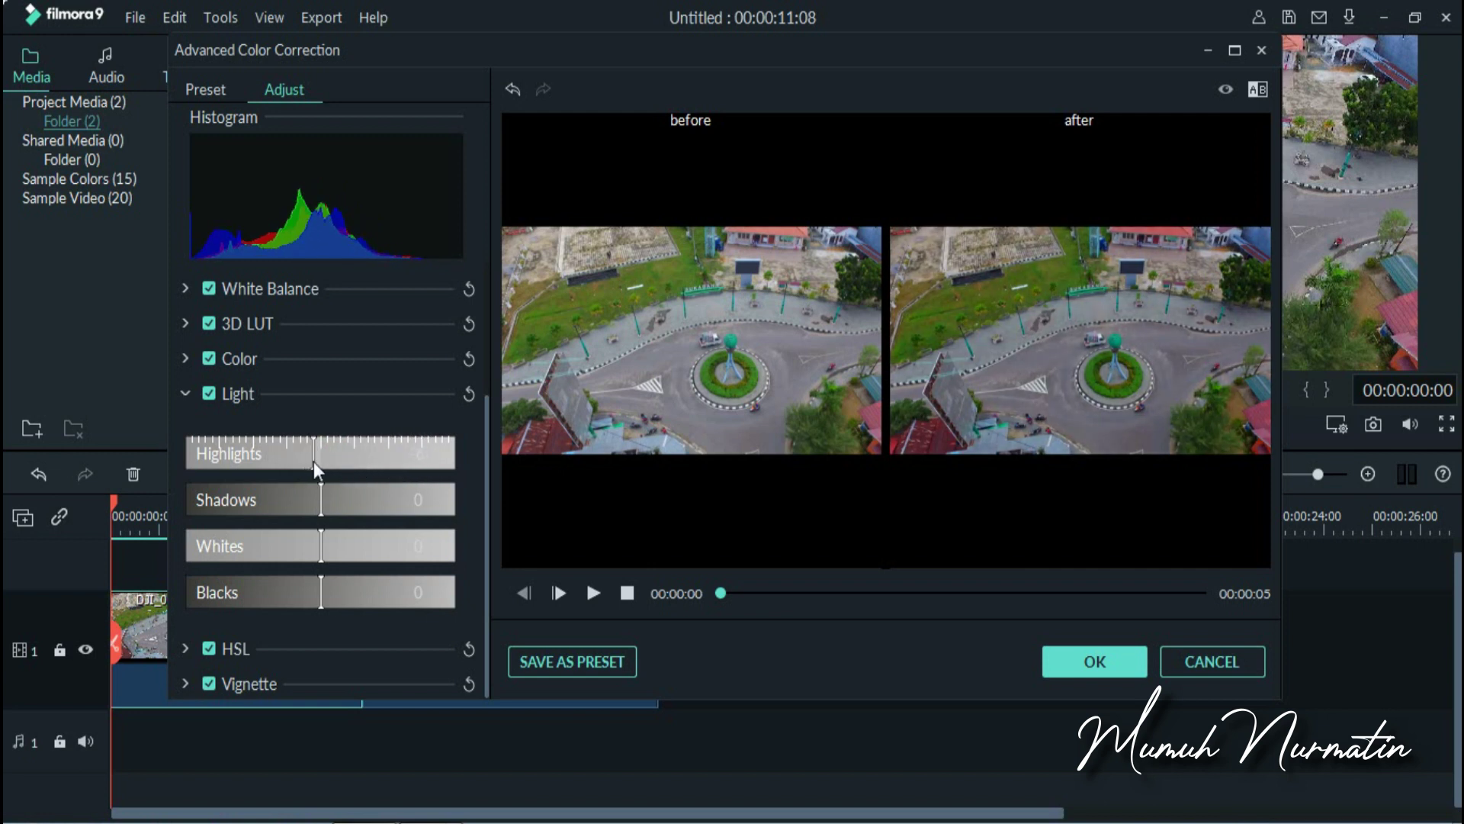
mouse_move(321, 504)
mouse_down()
mouse_move(392, 494)
mouse_move(319, 497)
mouse_up()
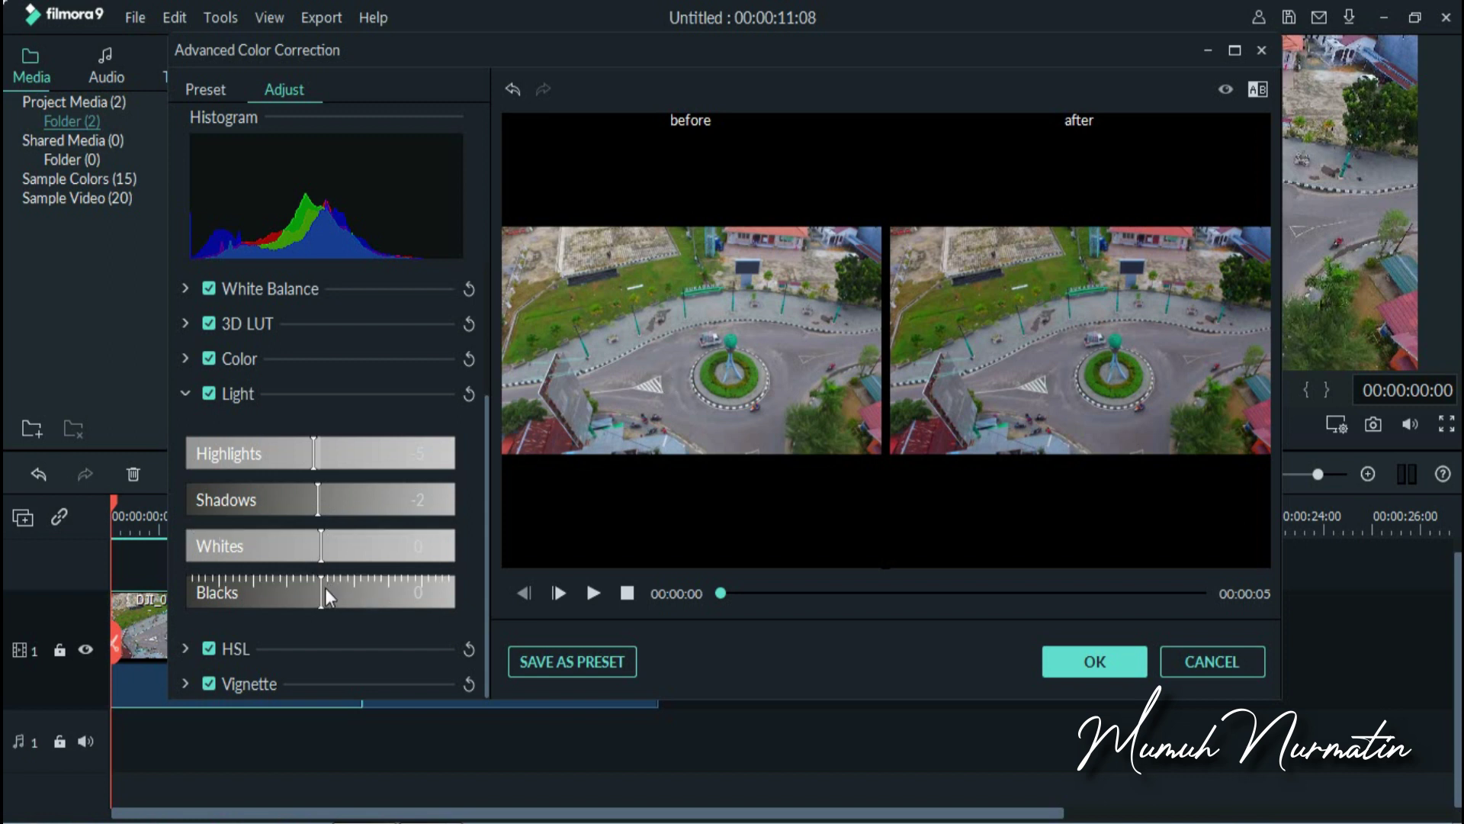
drag(323, 589, 333, 552)
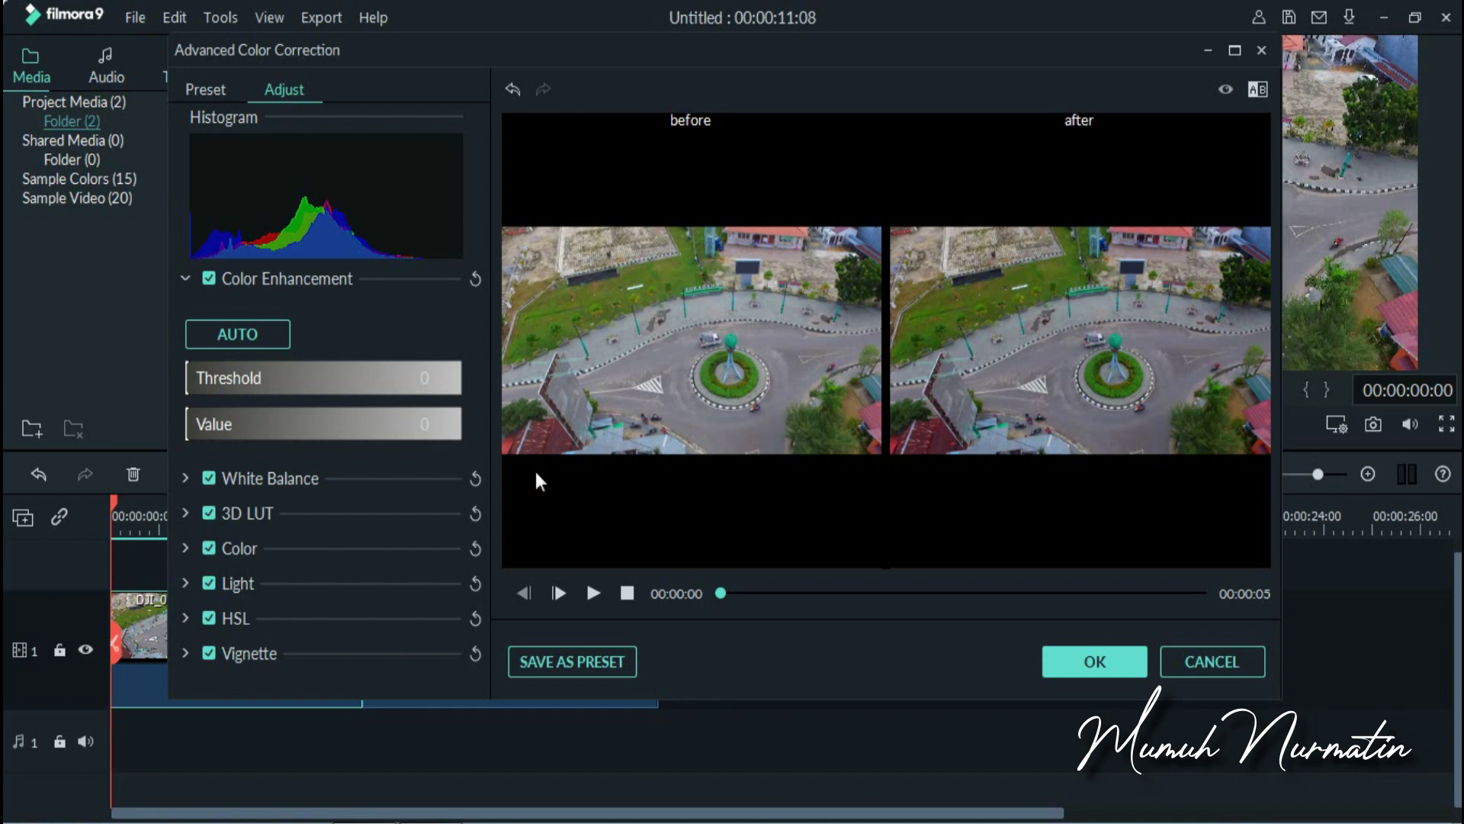
Step: Save the current color correction settings as a custom preset named daylight
click(609, 662)
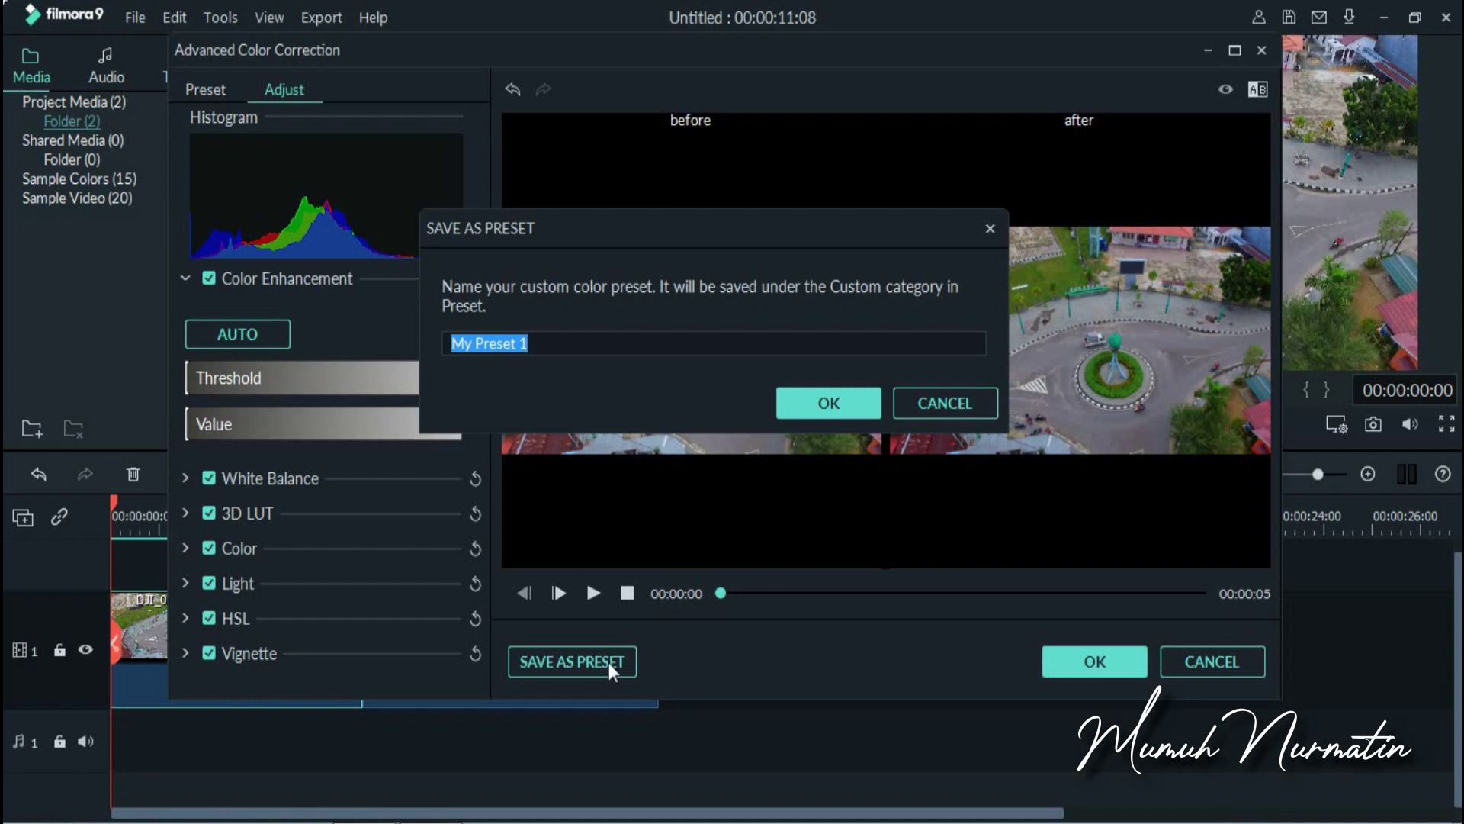
text(dayl)
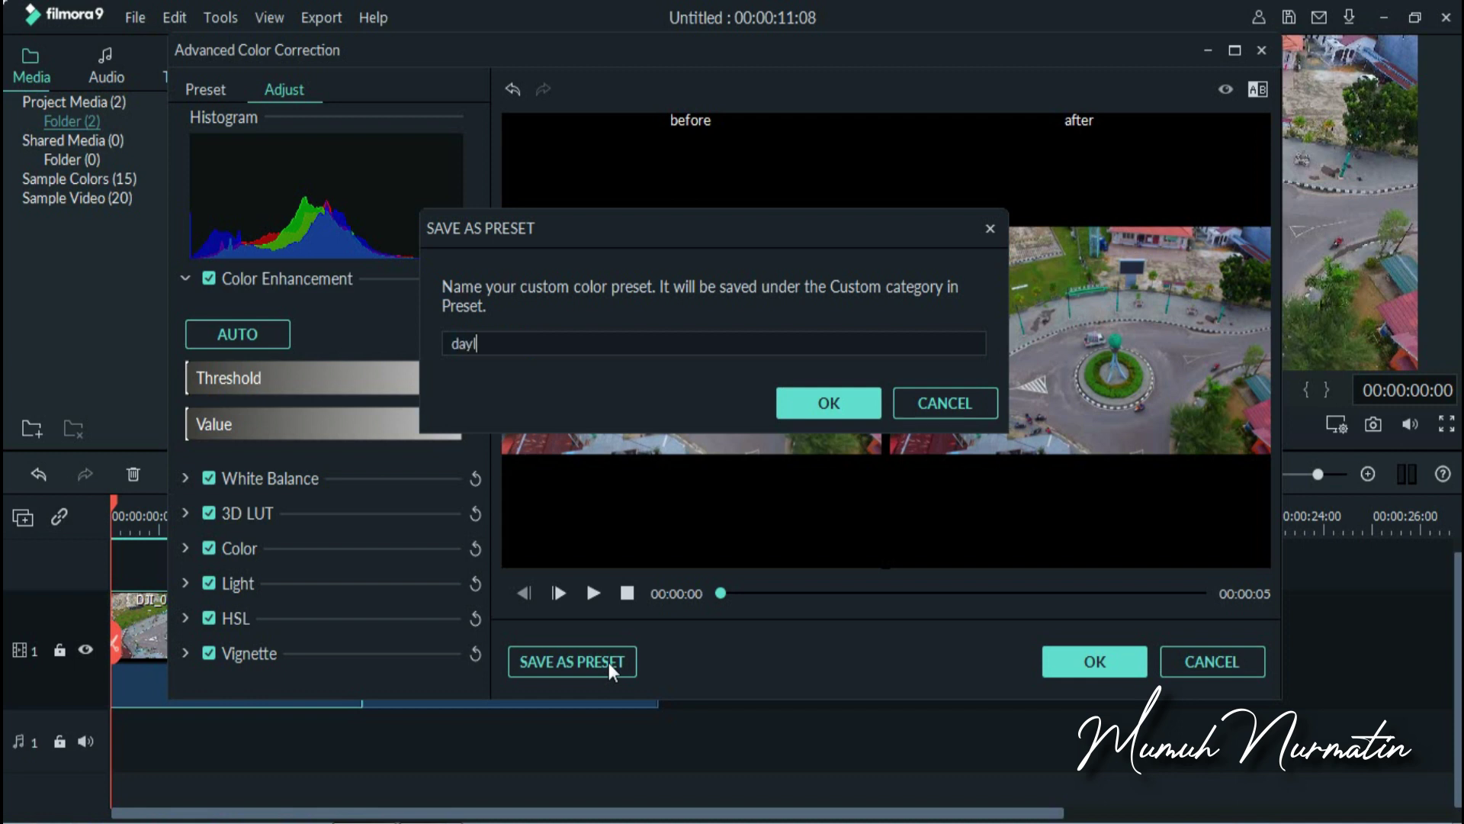
text(ight)
click(843, 400)
Step: Apply the color correction to the DJI_0048 clip and render the timeline preview for playback
click(1091, 665)
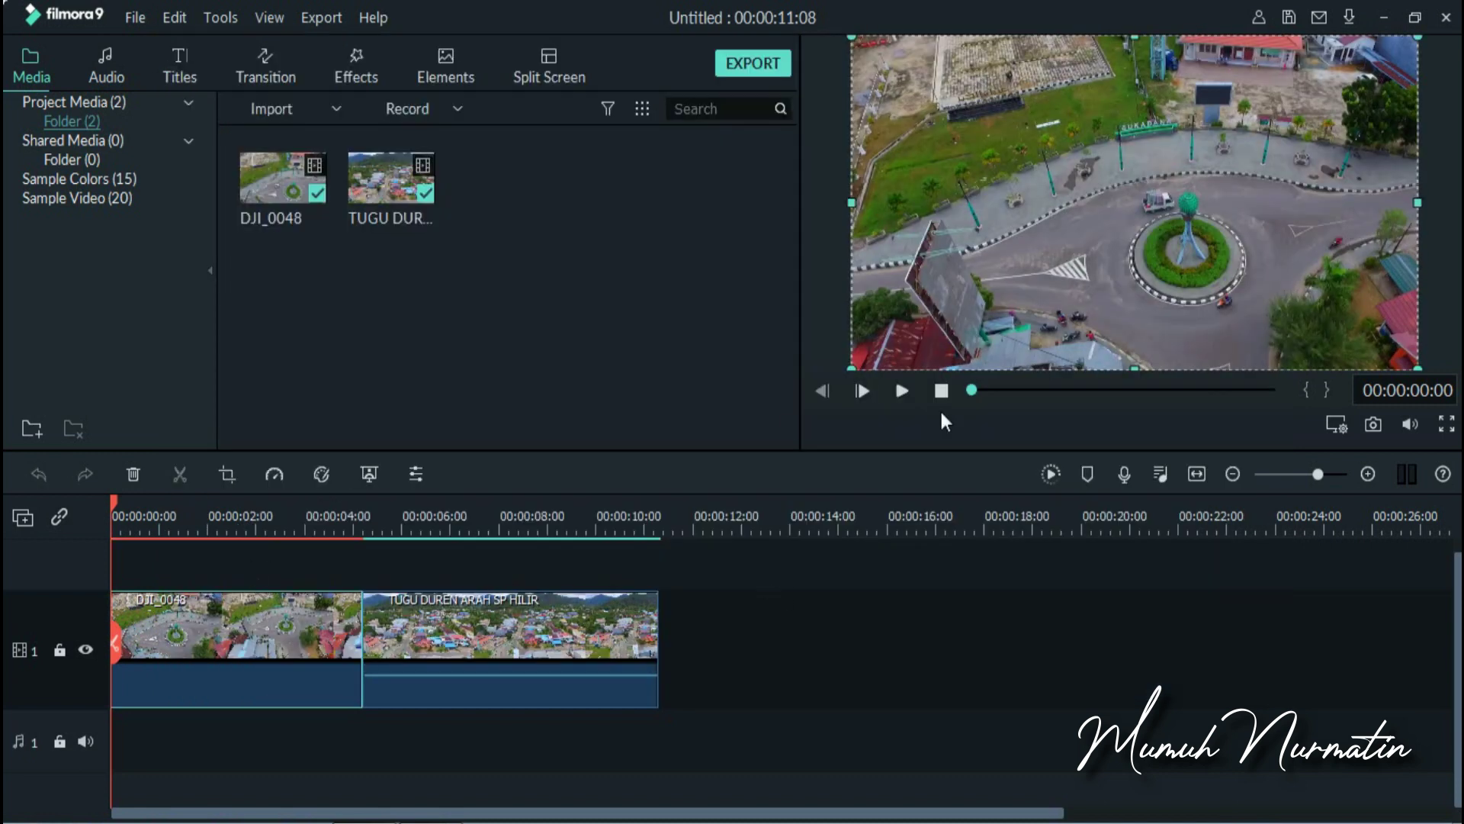
click(1050, 472)
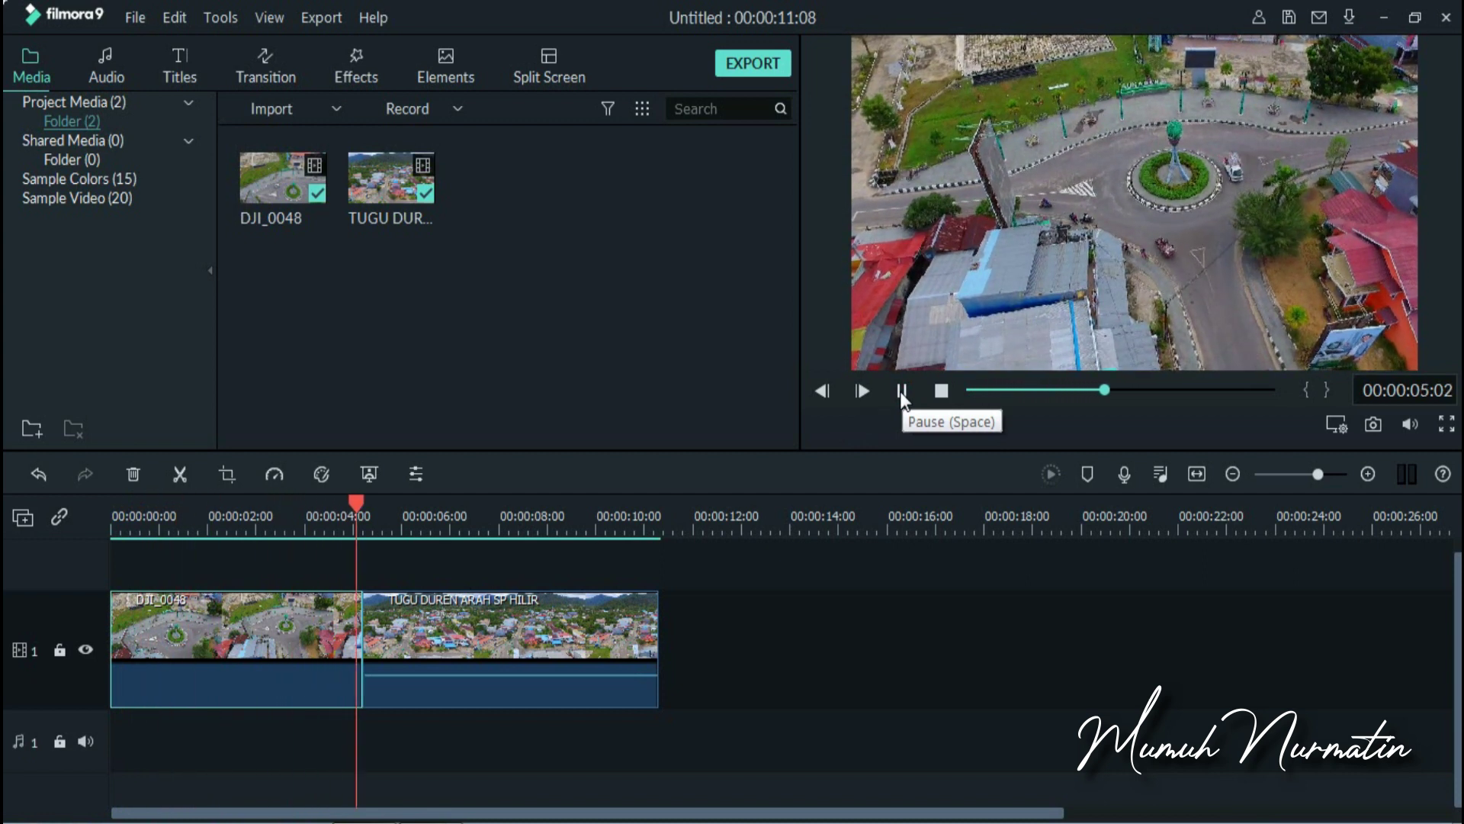
click(900, 392)
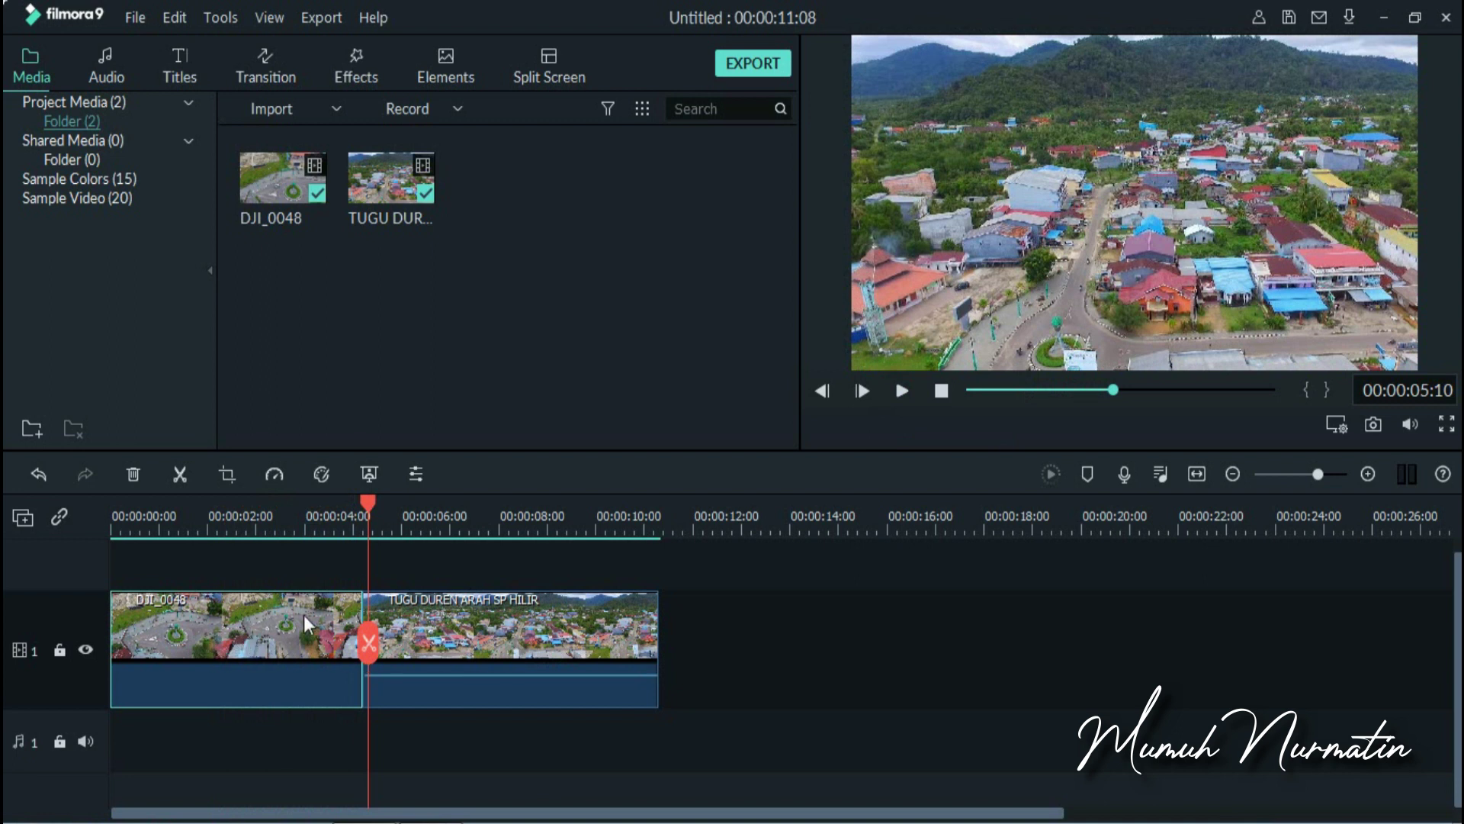
Step: Open advanced color correction for the TUGU DUREN ARAH SP HILIR clip and apply the custom daylight preset
click(513, 621)
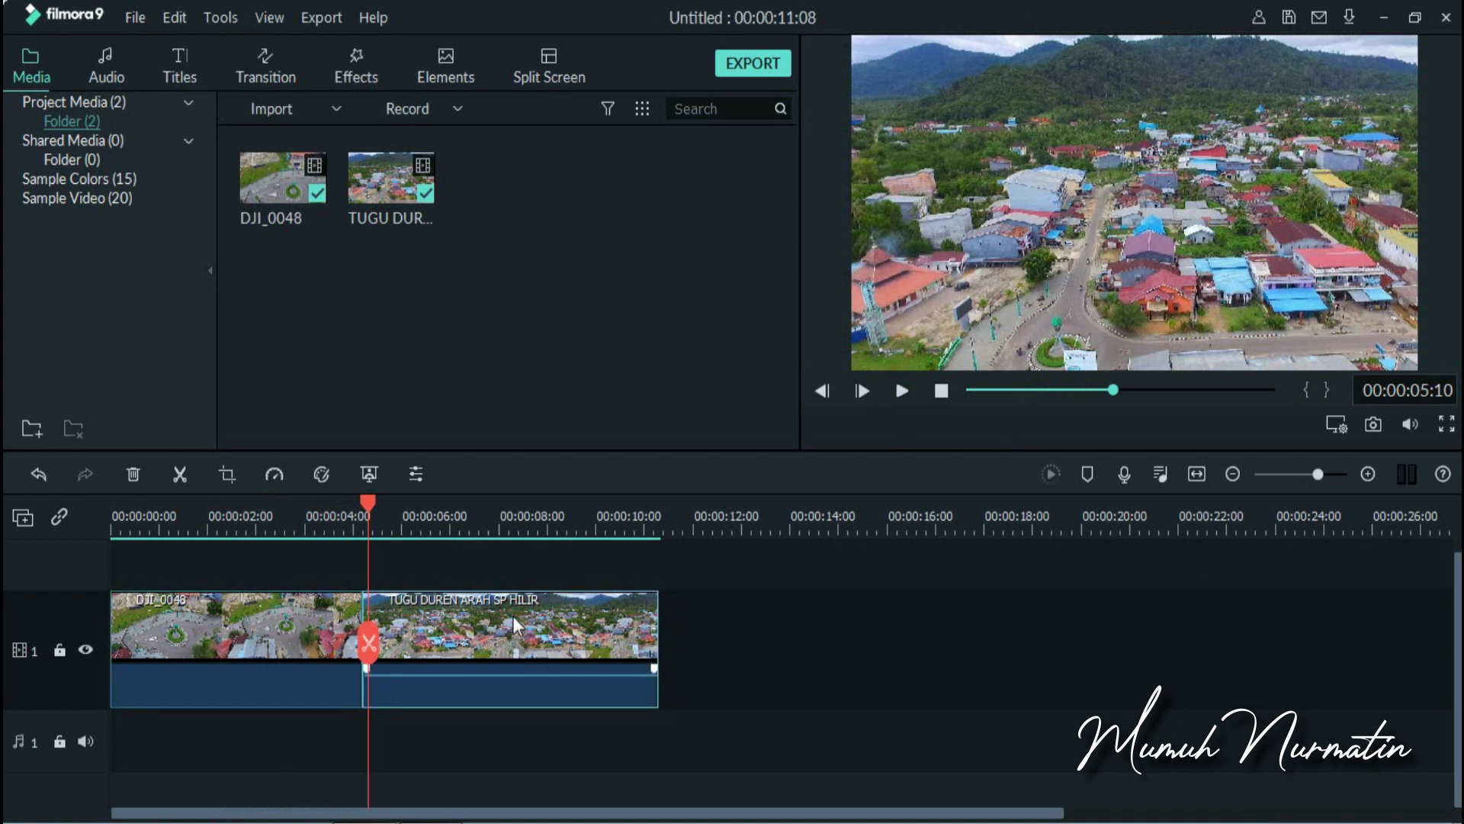
right_click(513, 618)
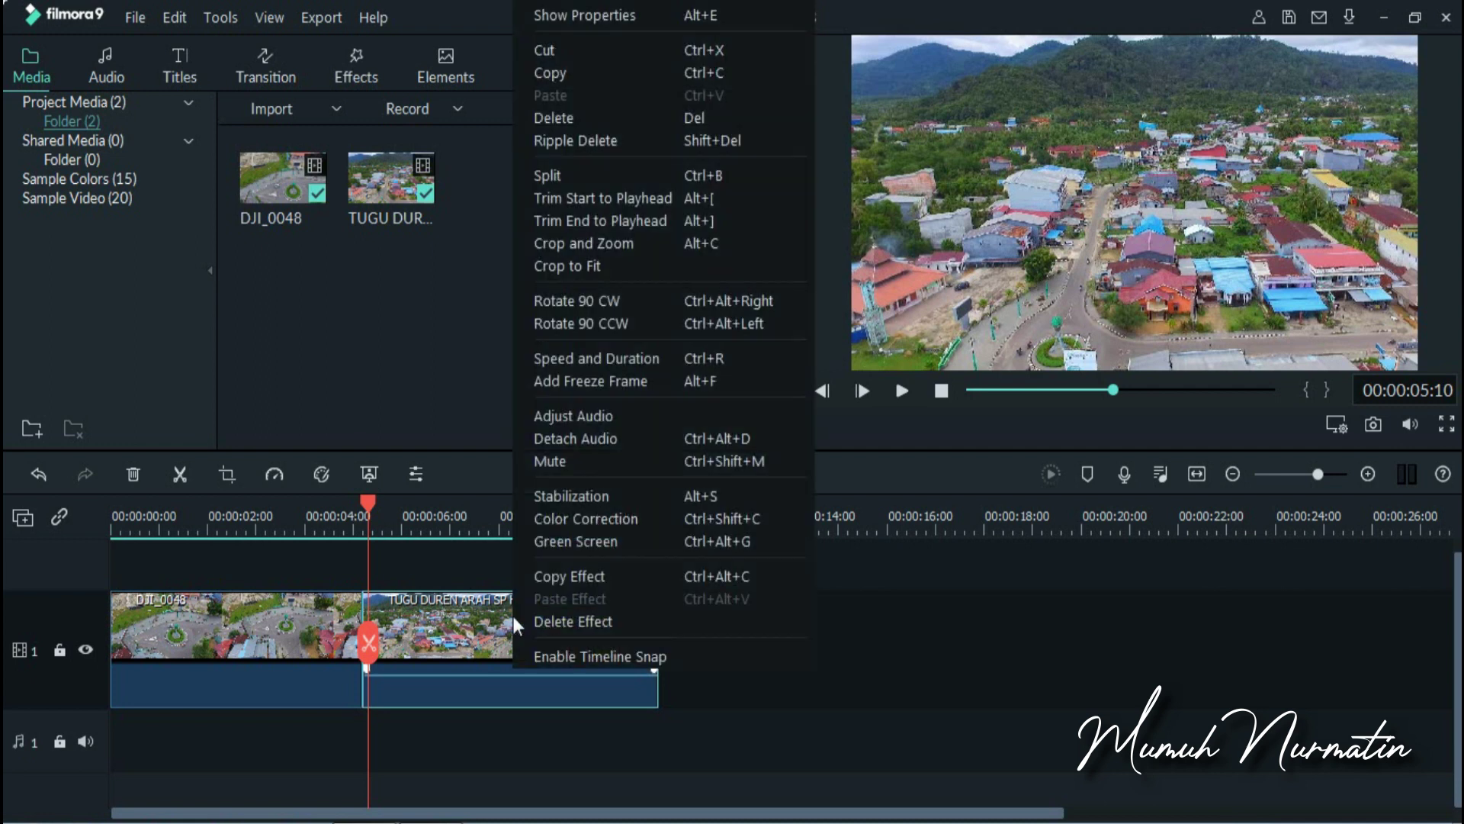
click(573, 518)
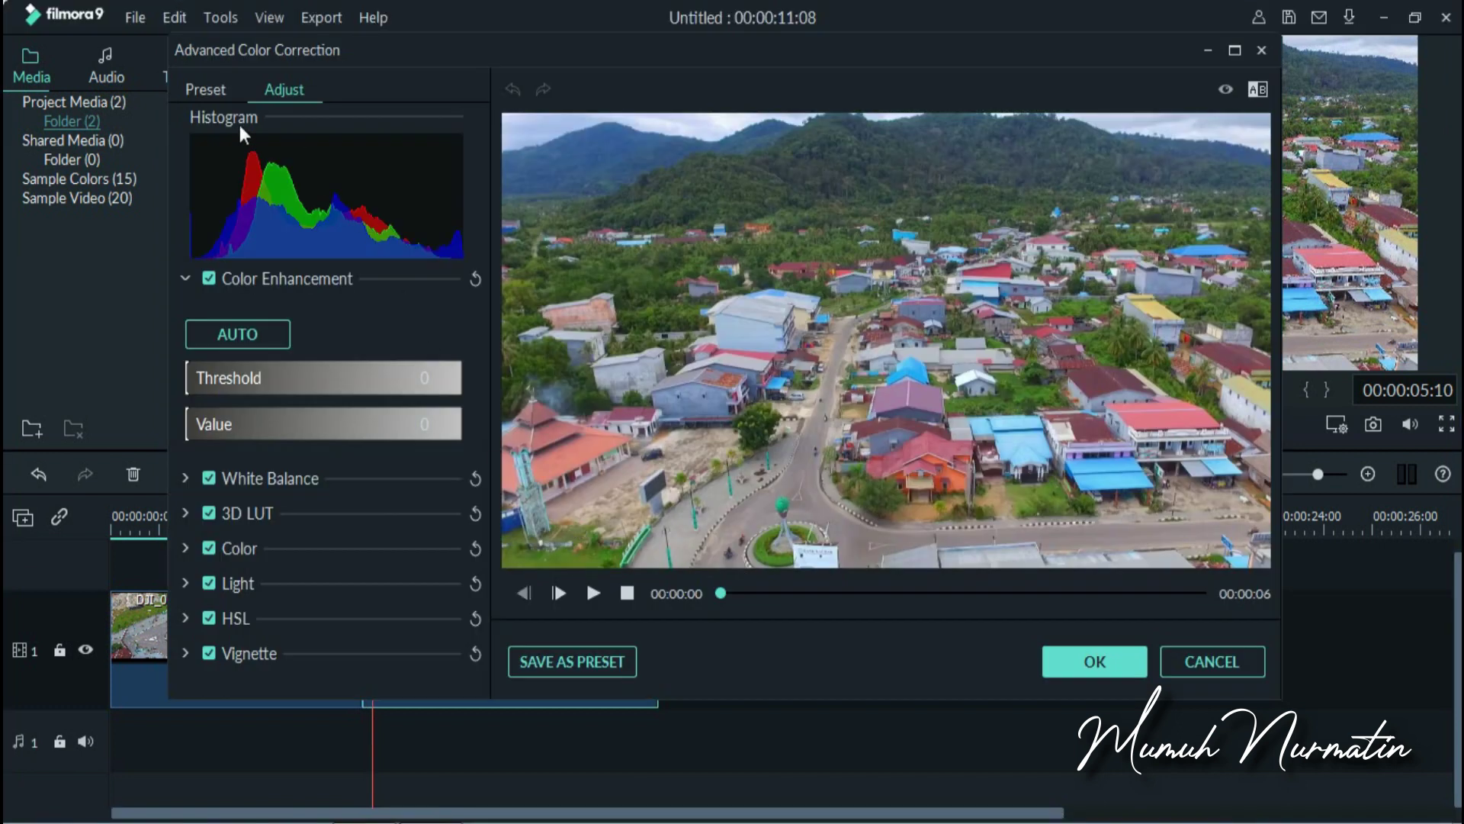
click(206, 92)
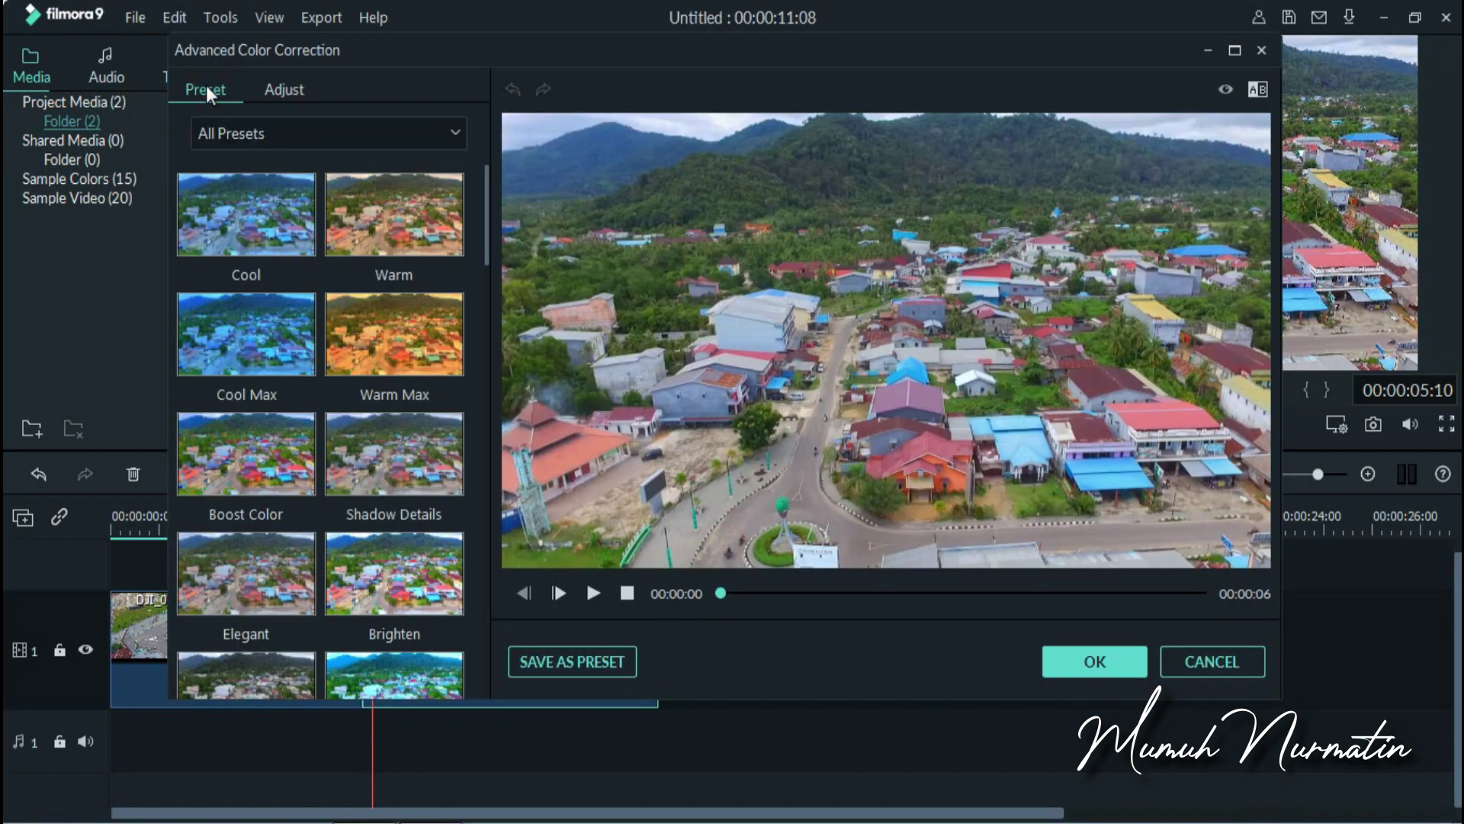
click(309, 133)
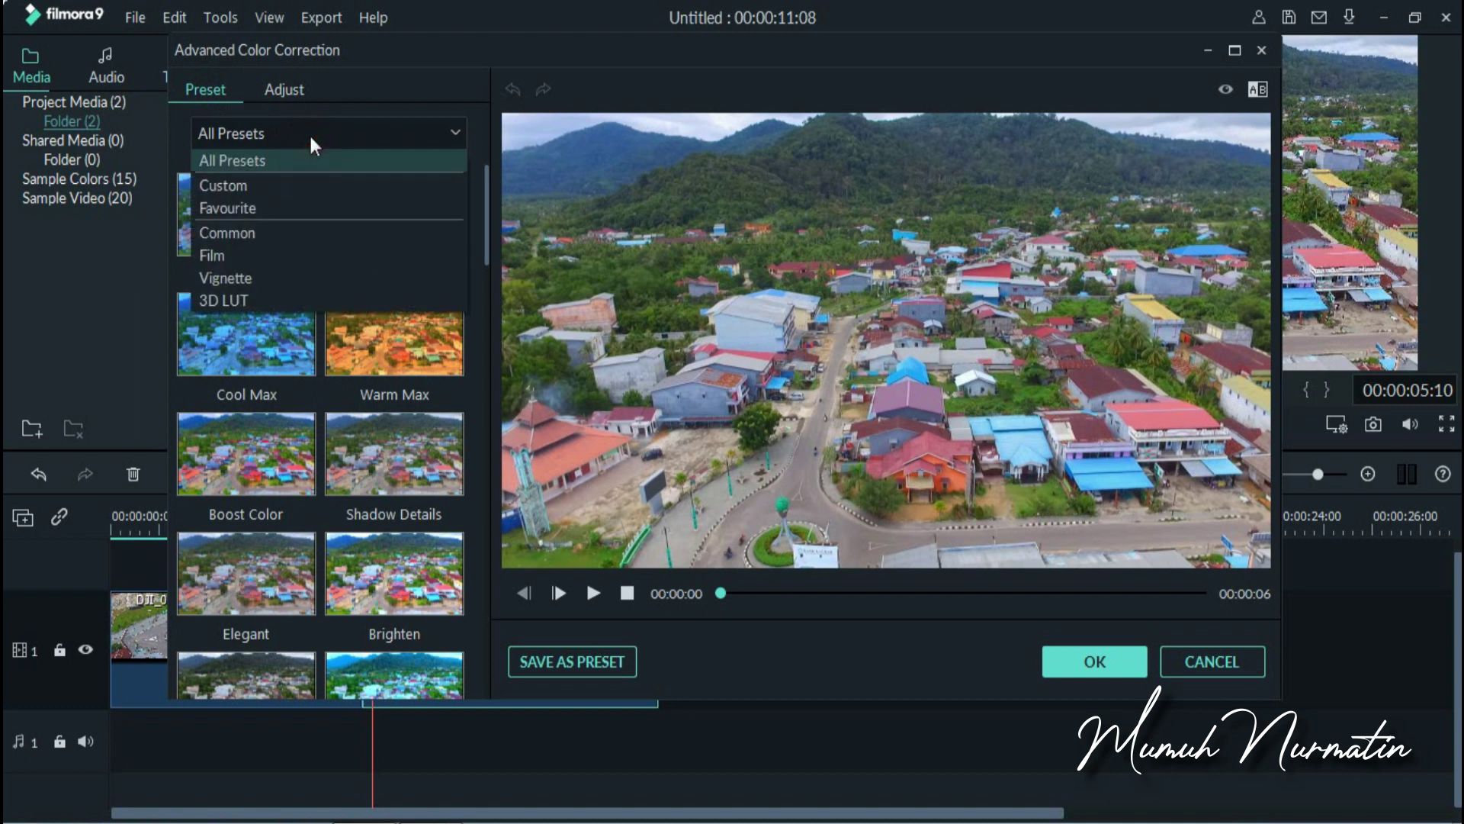
click(291, 186)
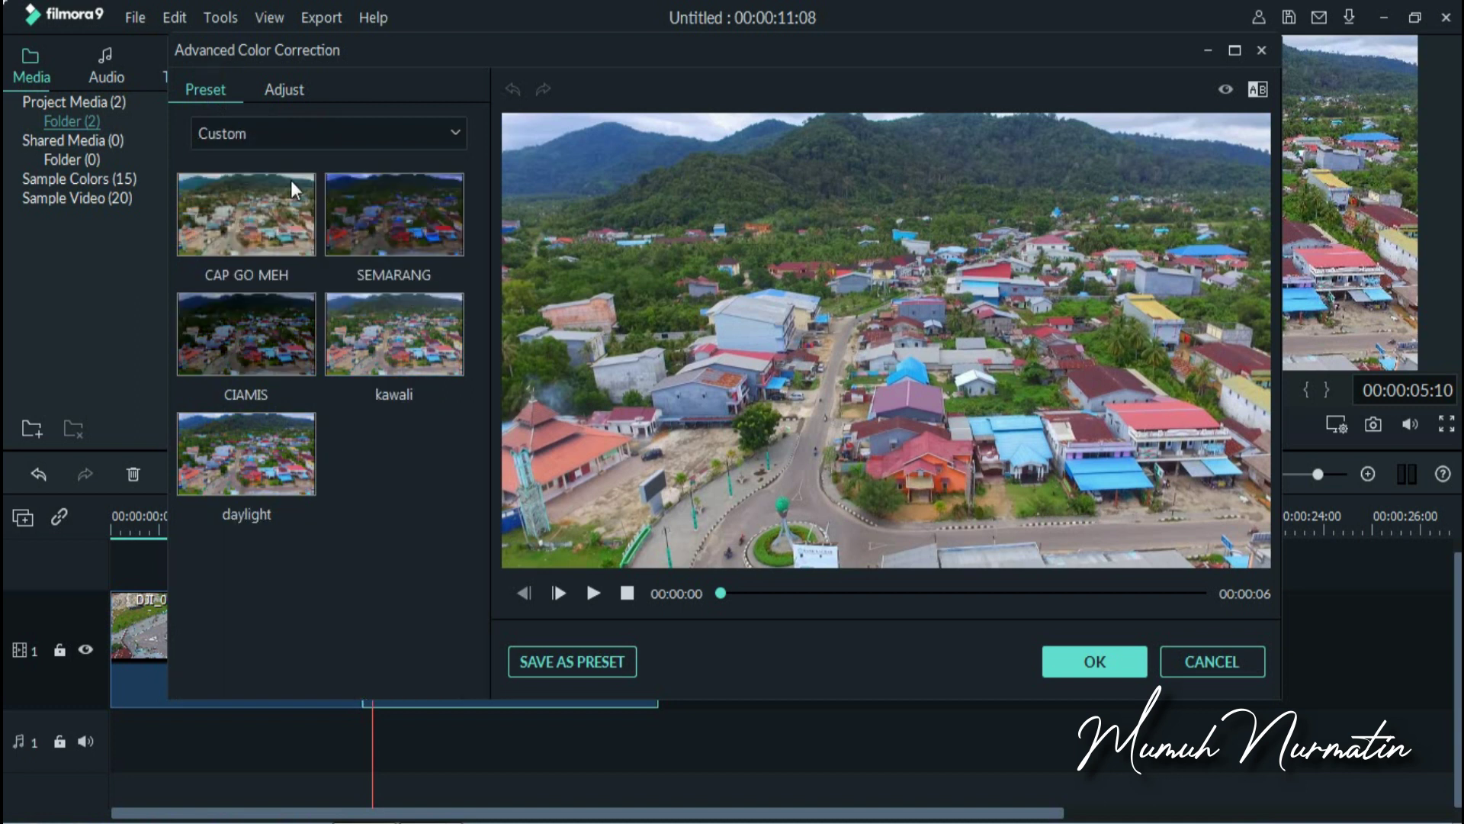
double_click(253, 469)
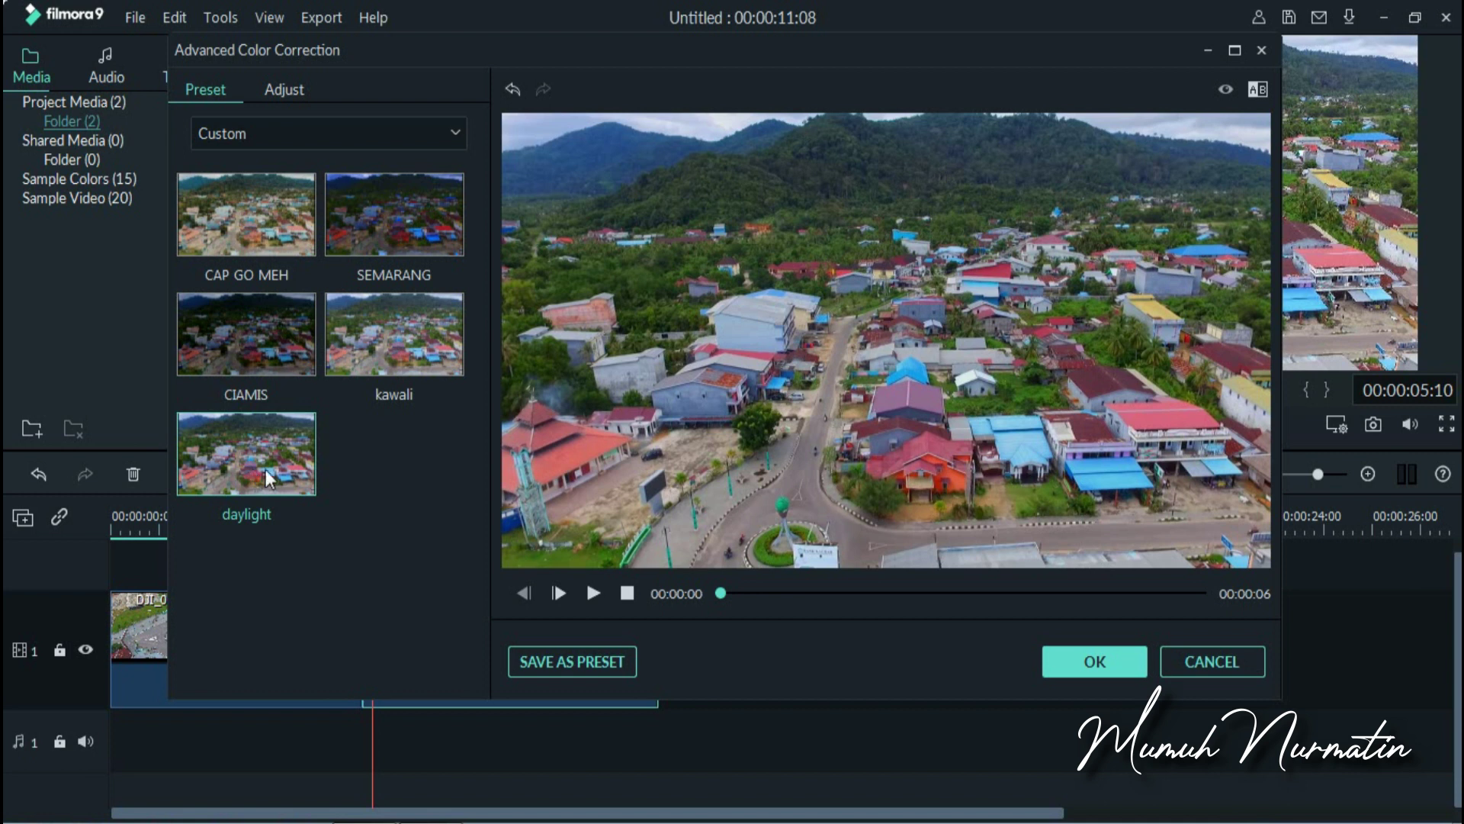
Step: Play the TUGU DUREN clip's correction in Side by Side View, accept it and render the timeline preview
click(1255, 89)
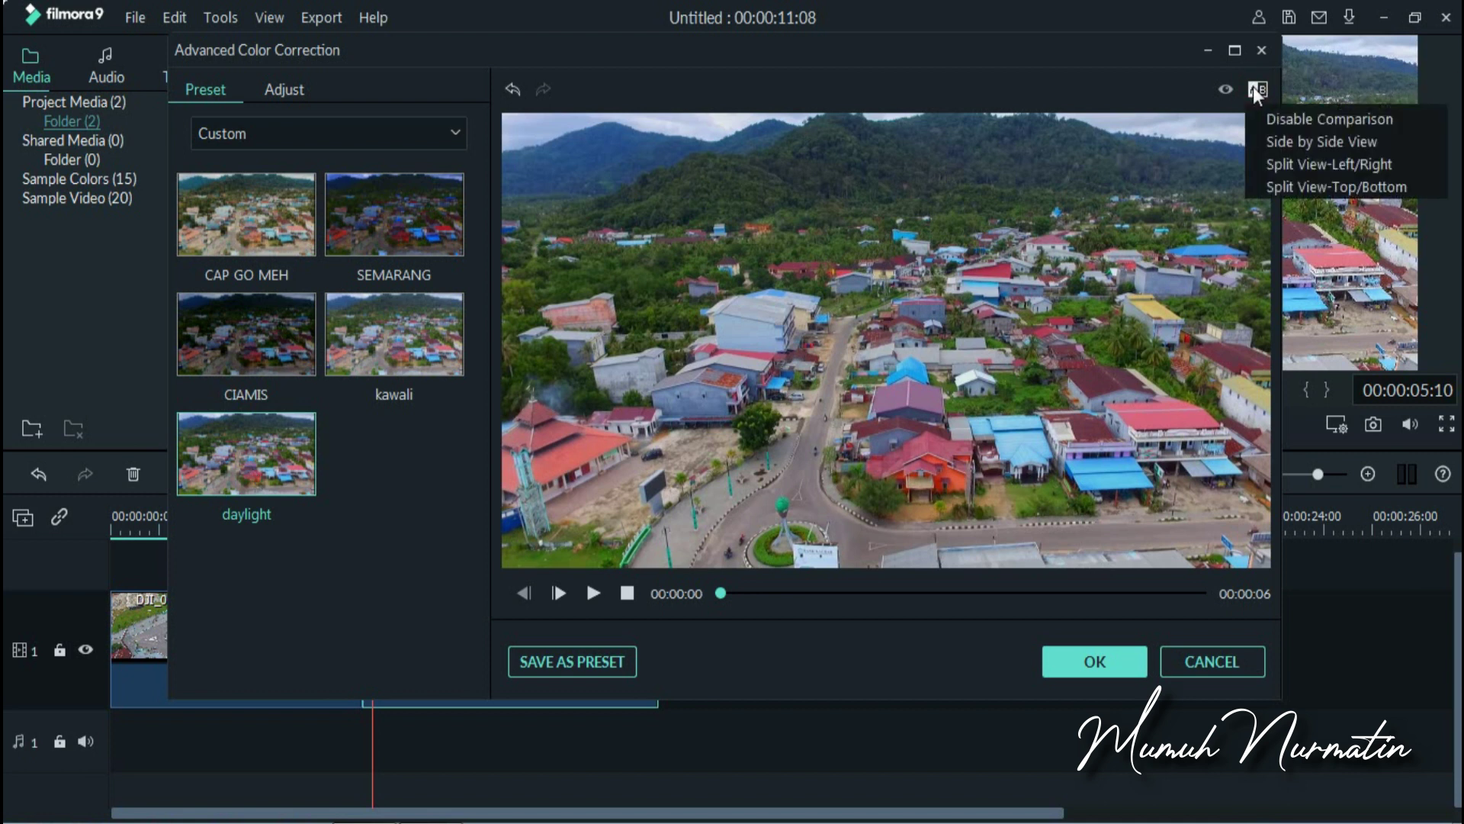
click(1278, 143)
click(592, 593)
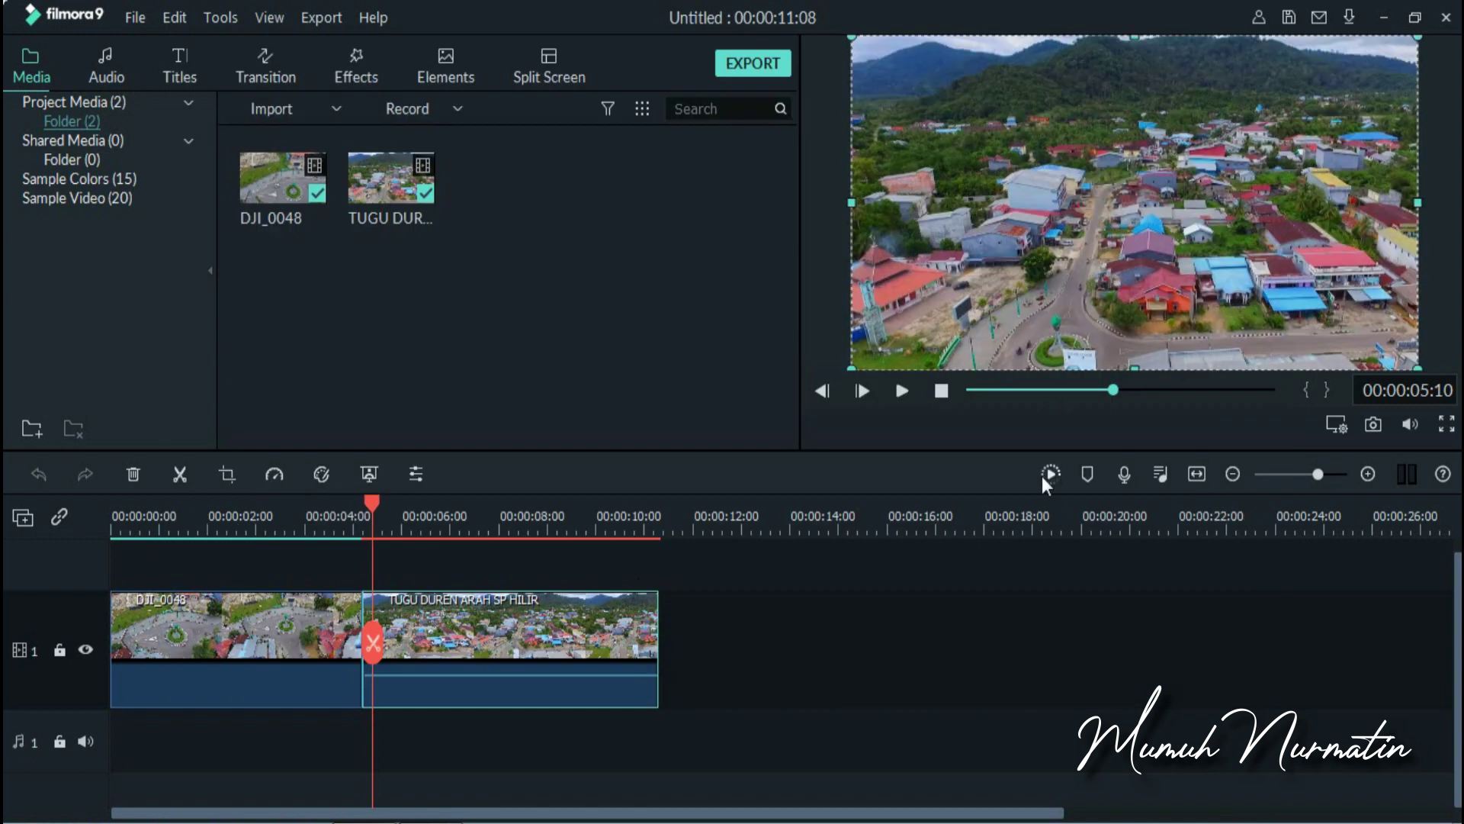
click(1047, 477)
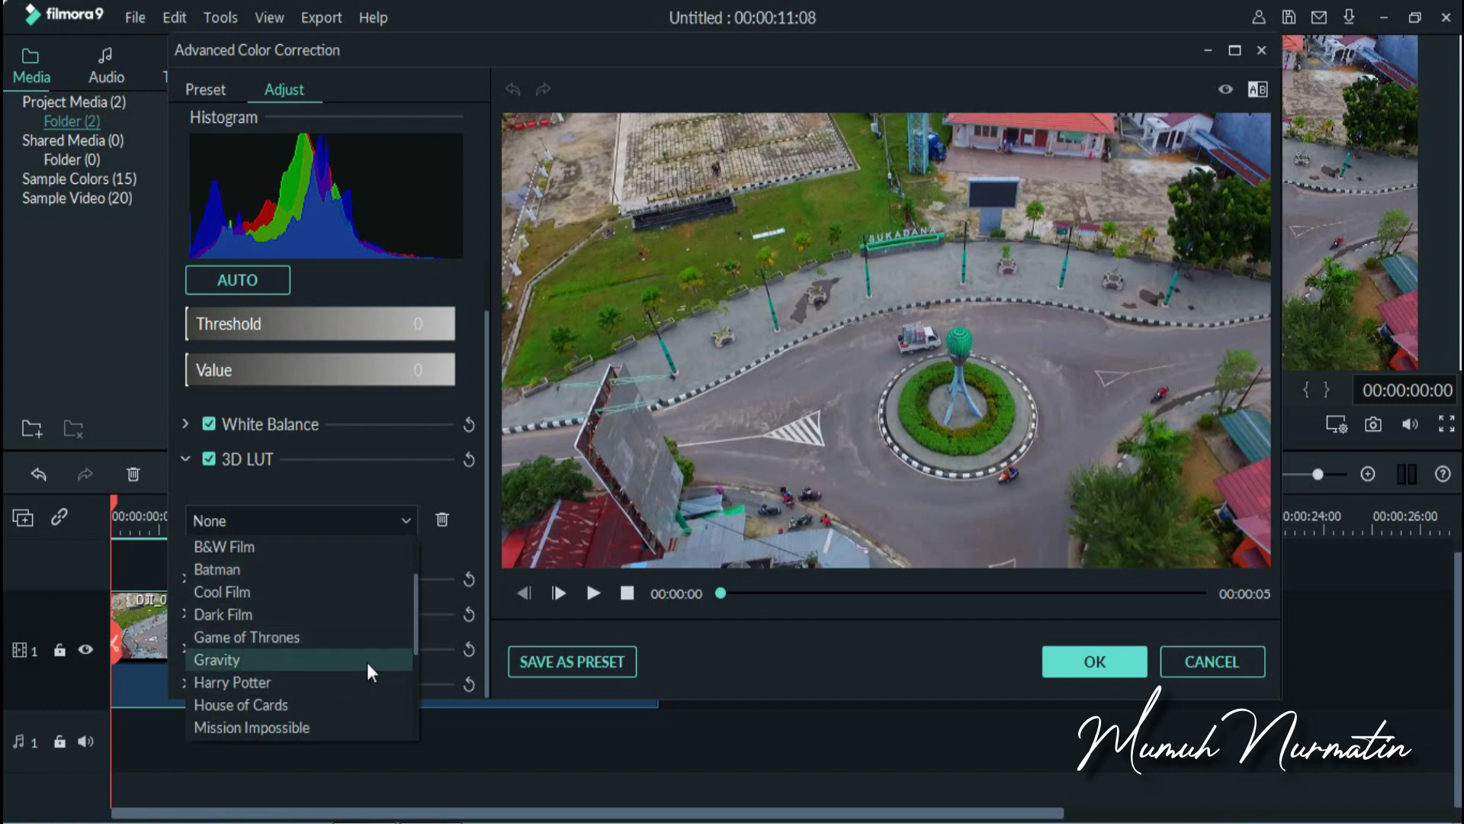
Step: Try the Warm Film and Star Wars 3D LUTs on the DJI_0048 clip
scroll(368, 662, down, 1)
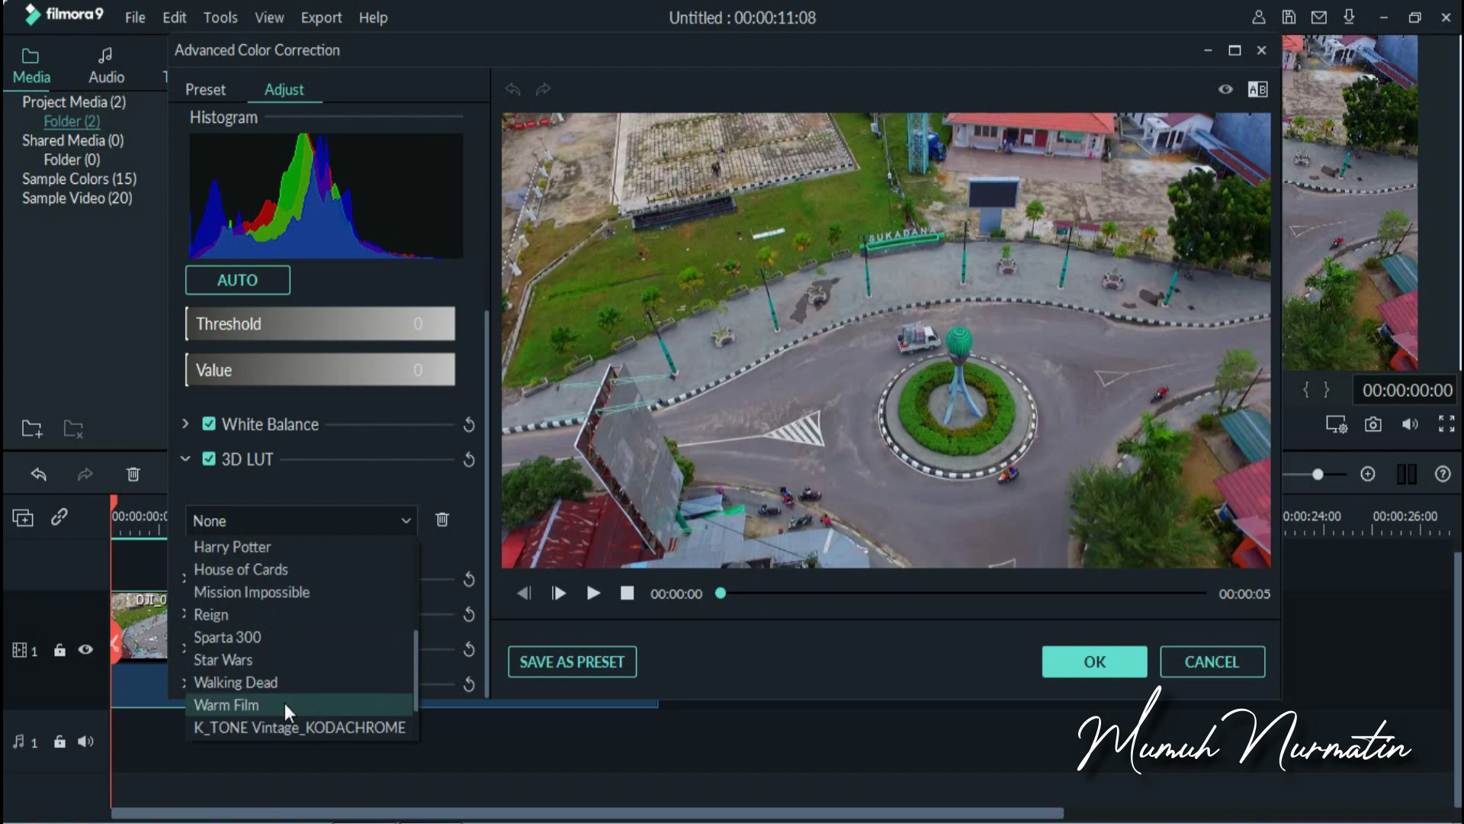
click(285, 704)
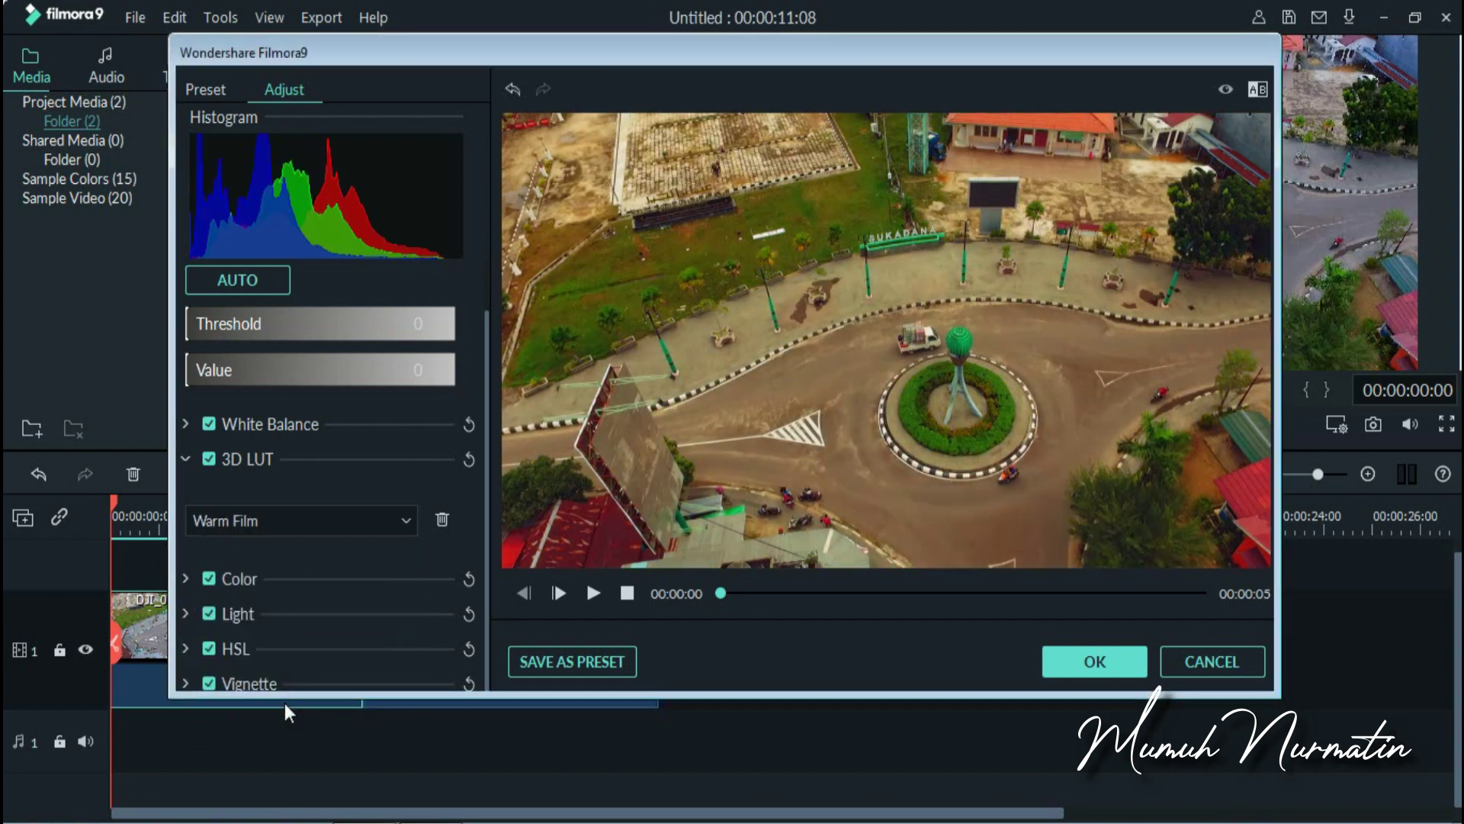
click(285, 506)
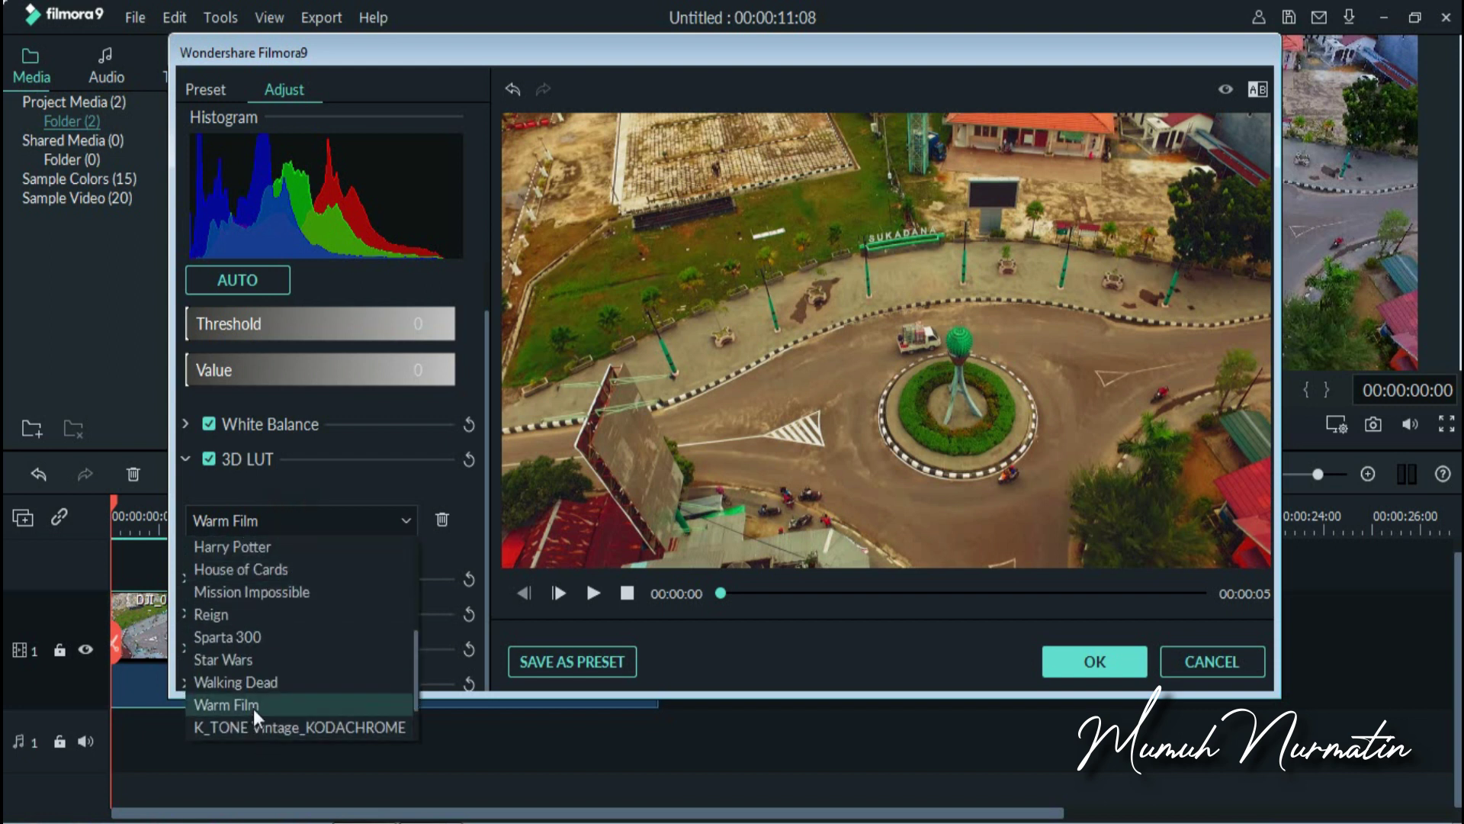
click(253, 663)
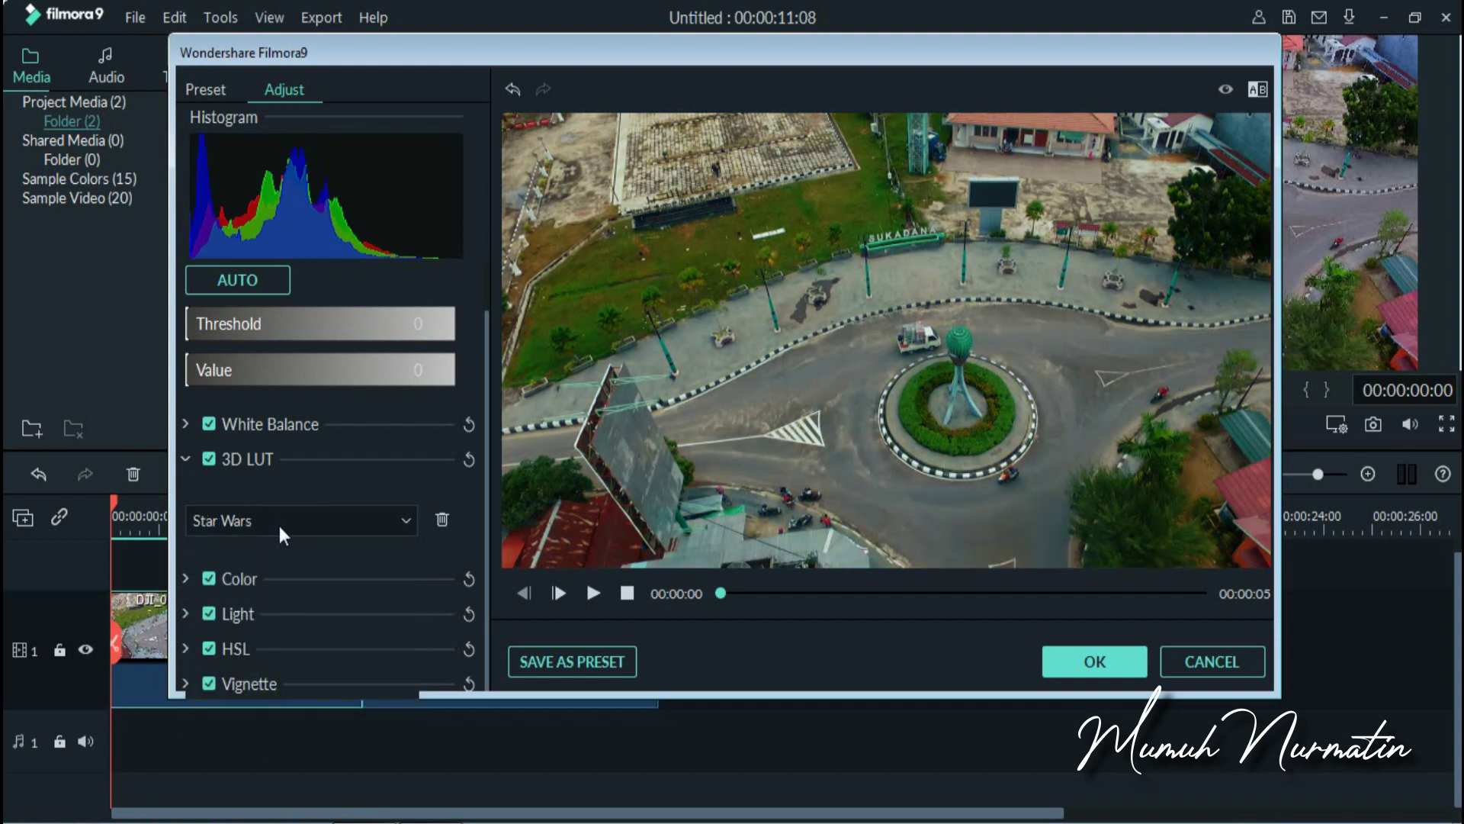
Step: Apply the Walking Dead 3D LUT to the DJI_0048 clip and play back the timeline to review it
click(279, 524)
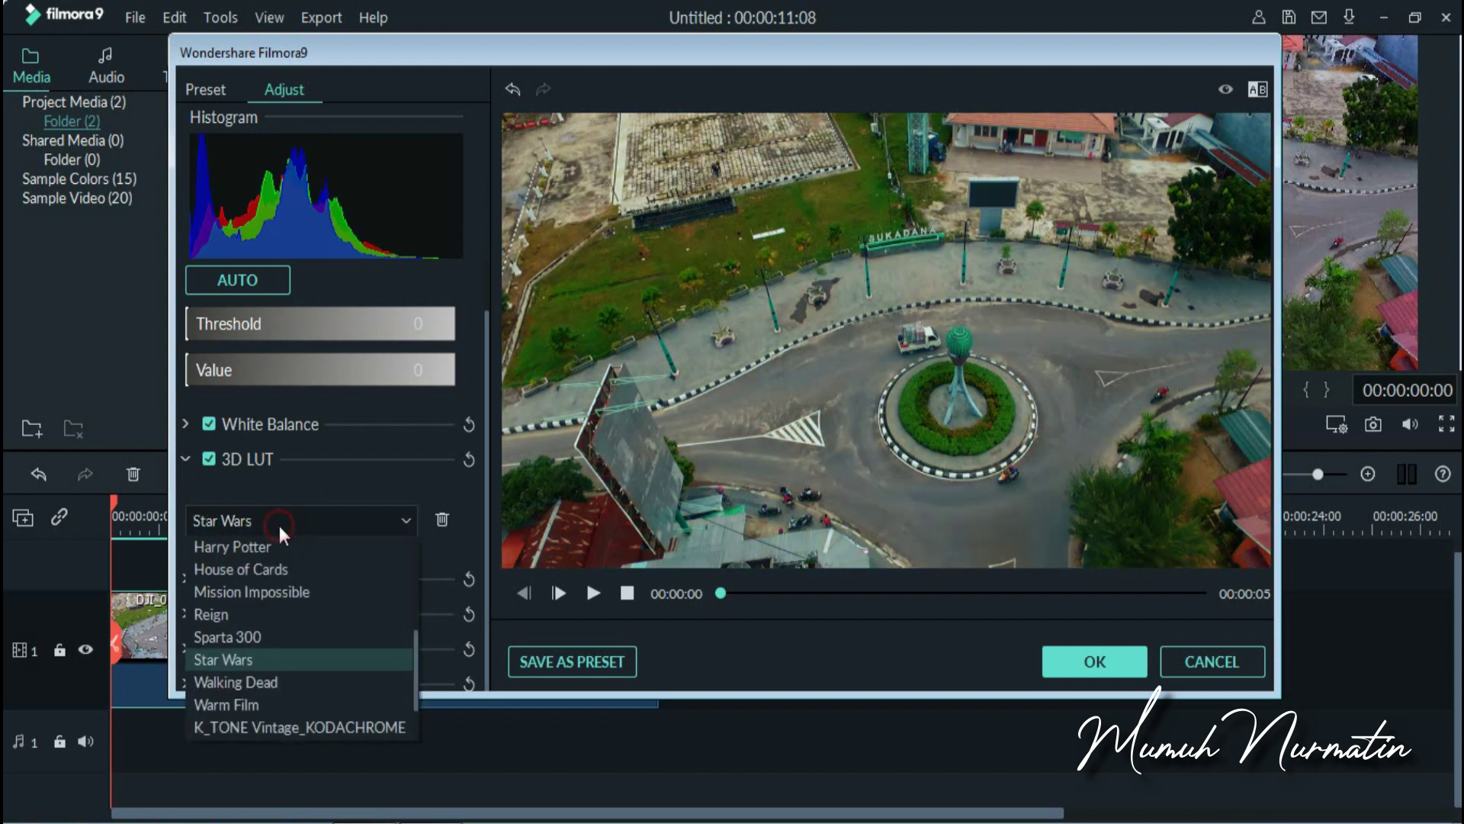
click(266, 680)
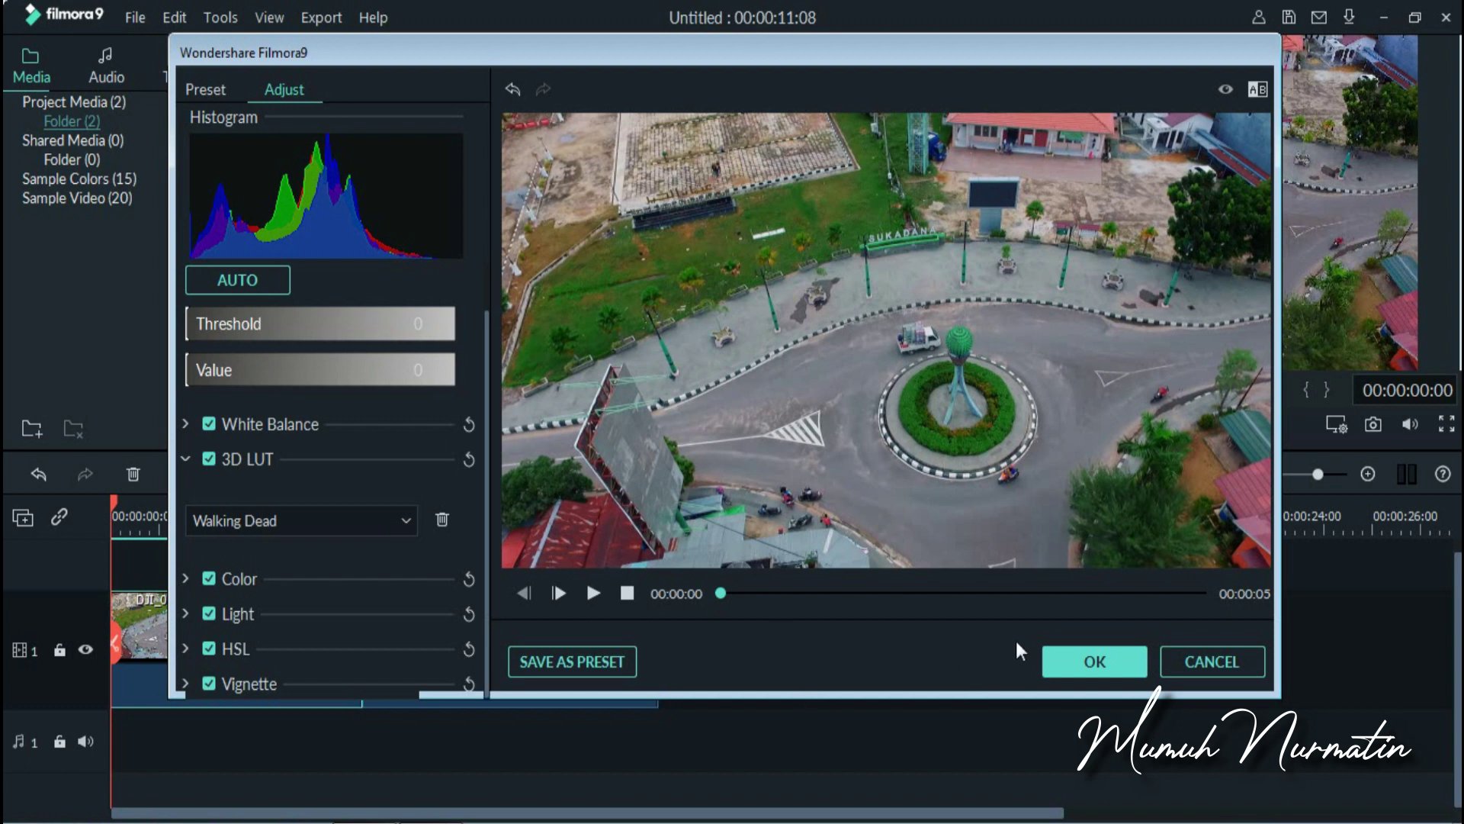
click(1073, 668)
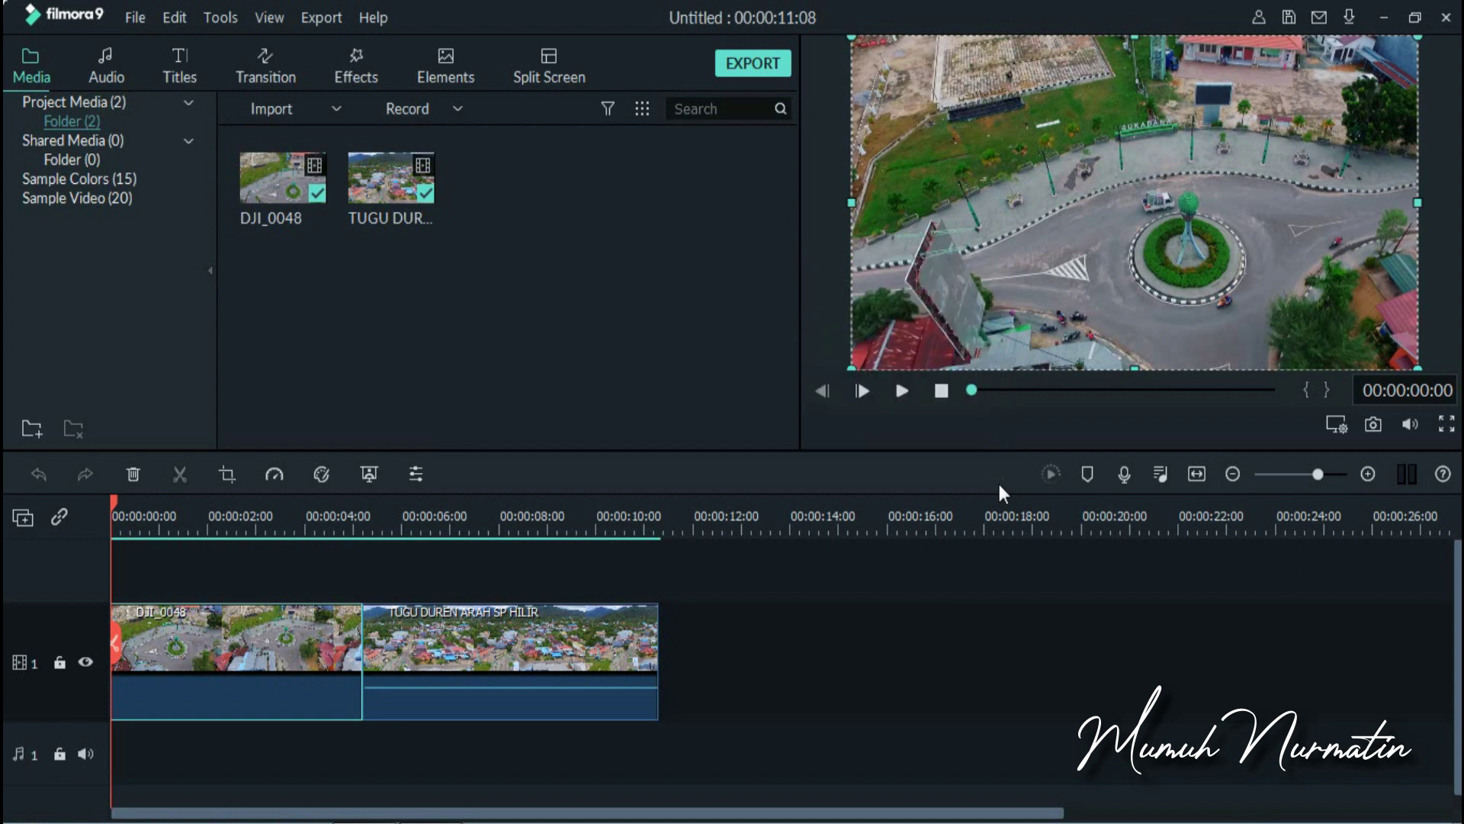
click(901, 392)
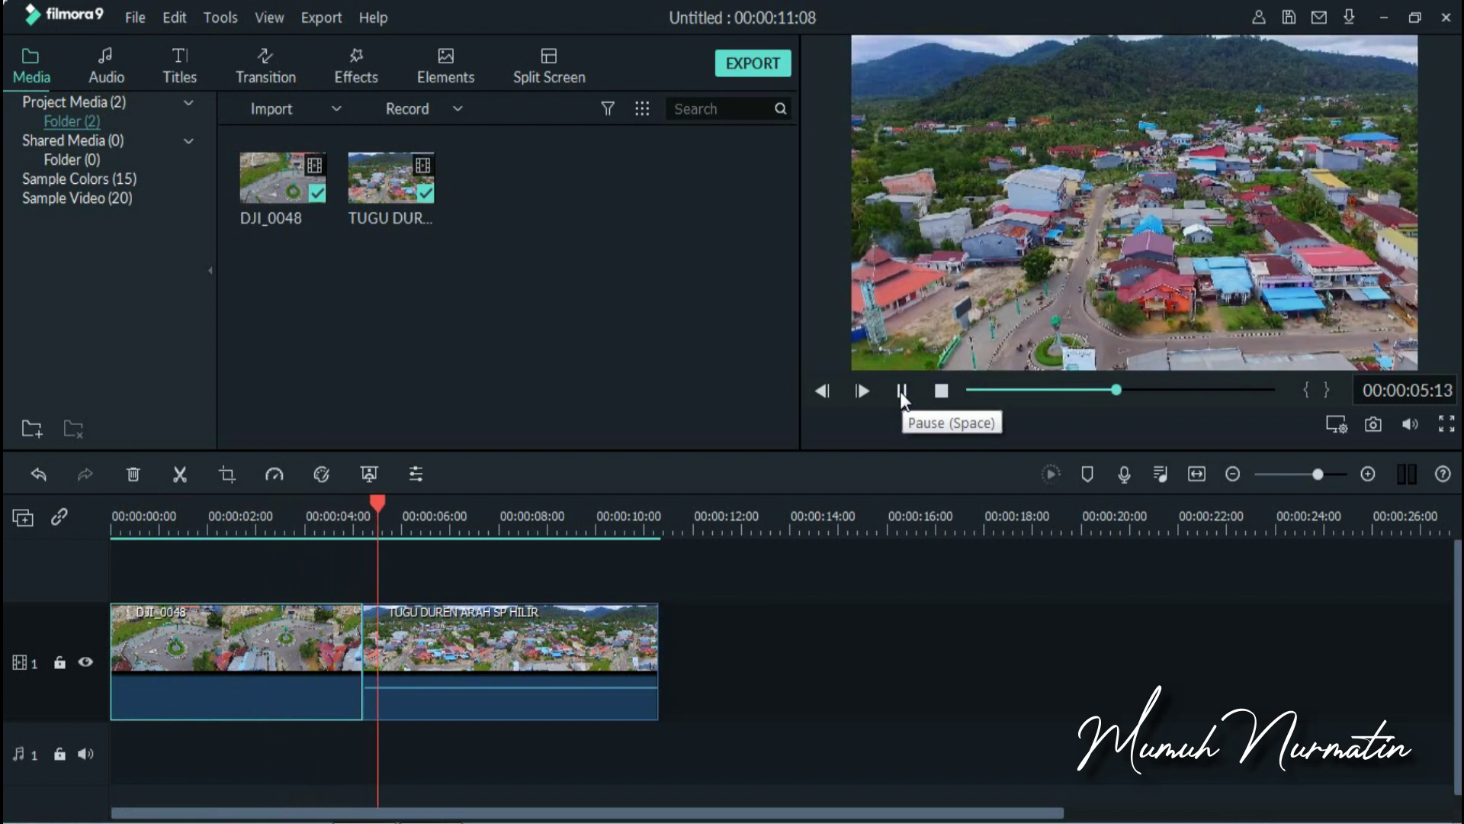
click(901, 392)
Step: Open advanced color correction for the TUGU DUREN ARAH SP HILIR clip and apply the Walking Dead 3D LUT
click(537, 627)
right_click(533, 633)
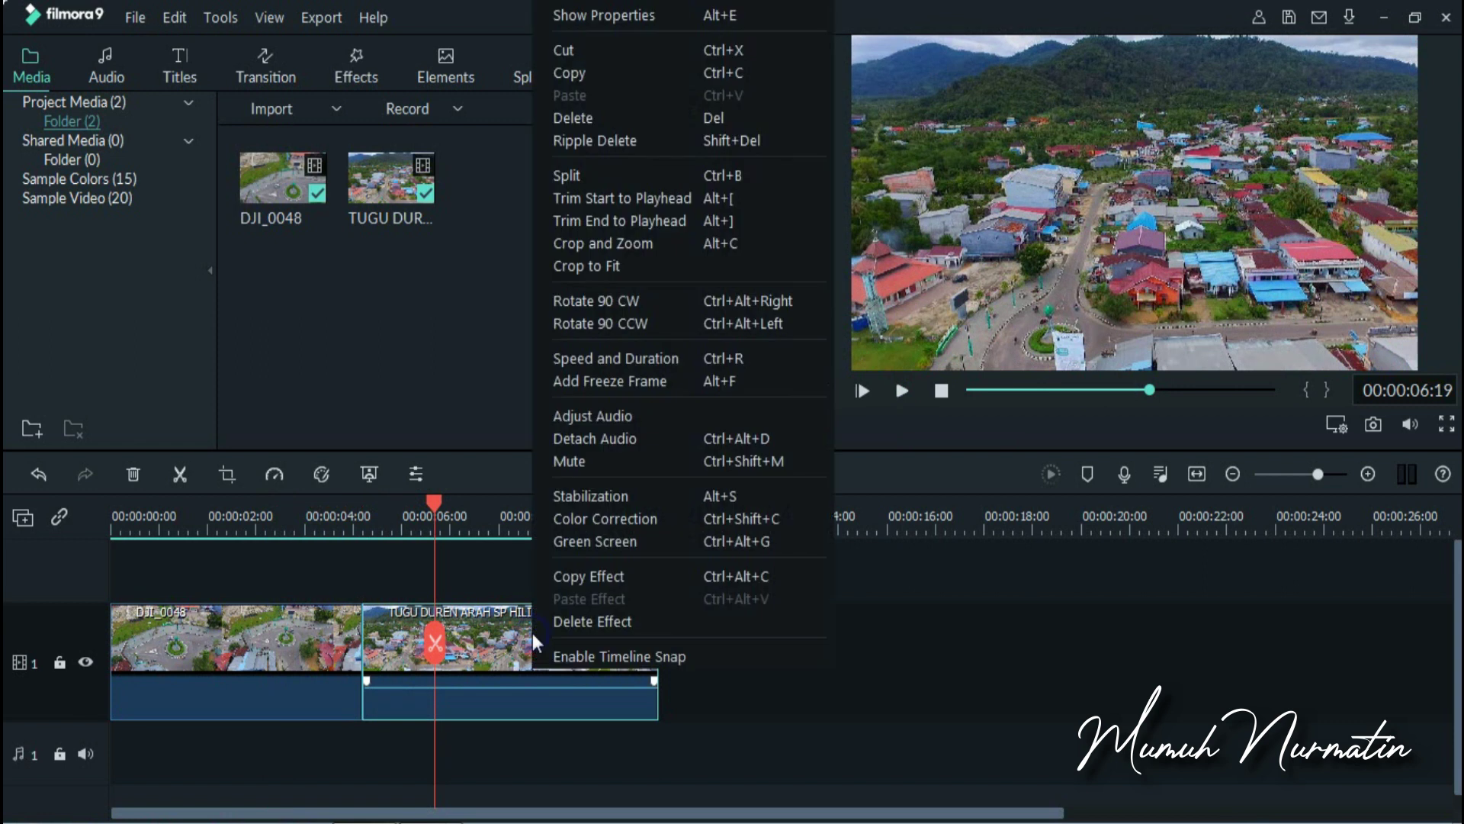
click(586, 517)
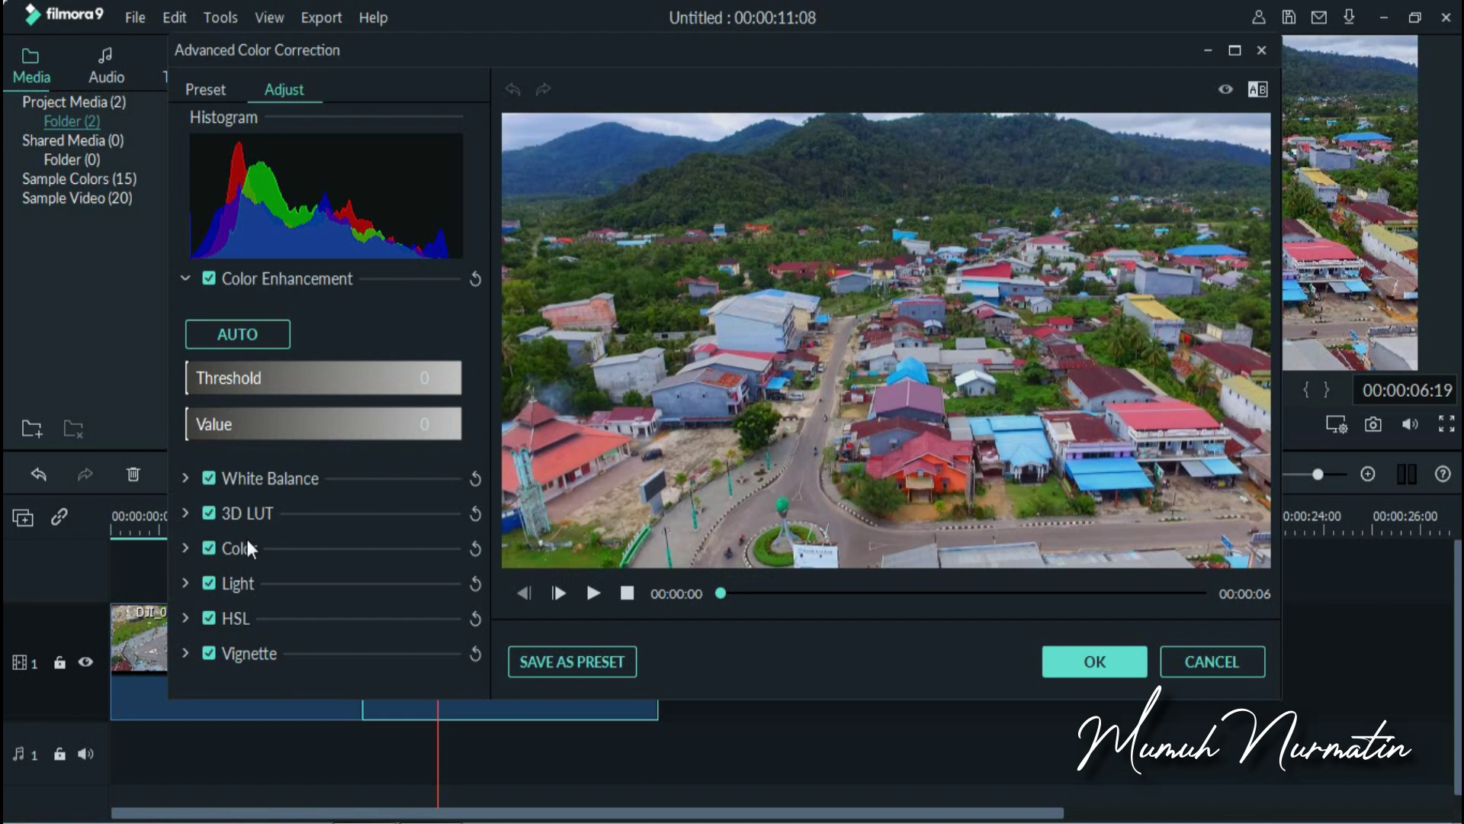
click(183, 513)
click(282, 572)
scroll(282, 724, down, 3)
click(271, 753)
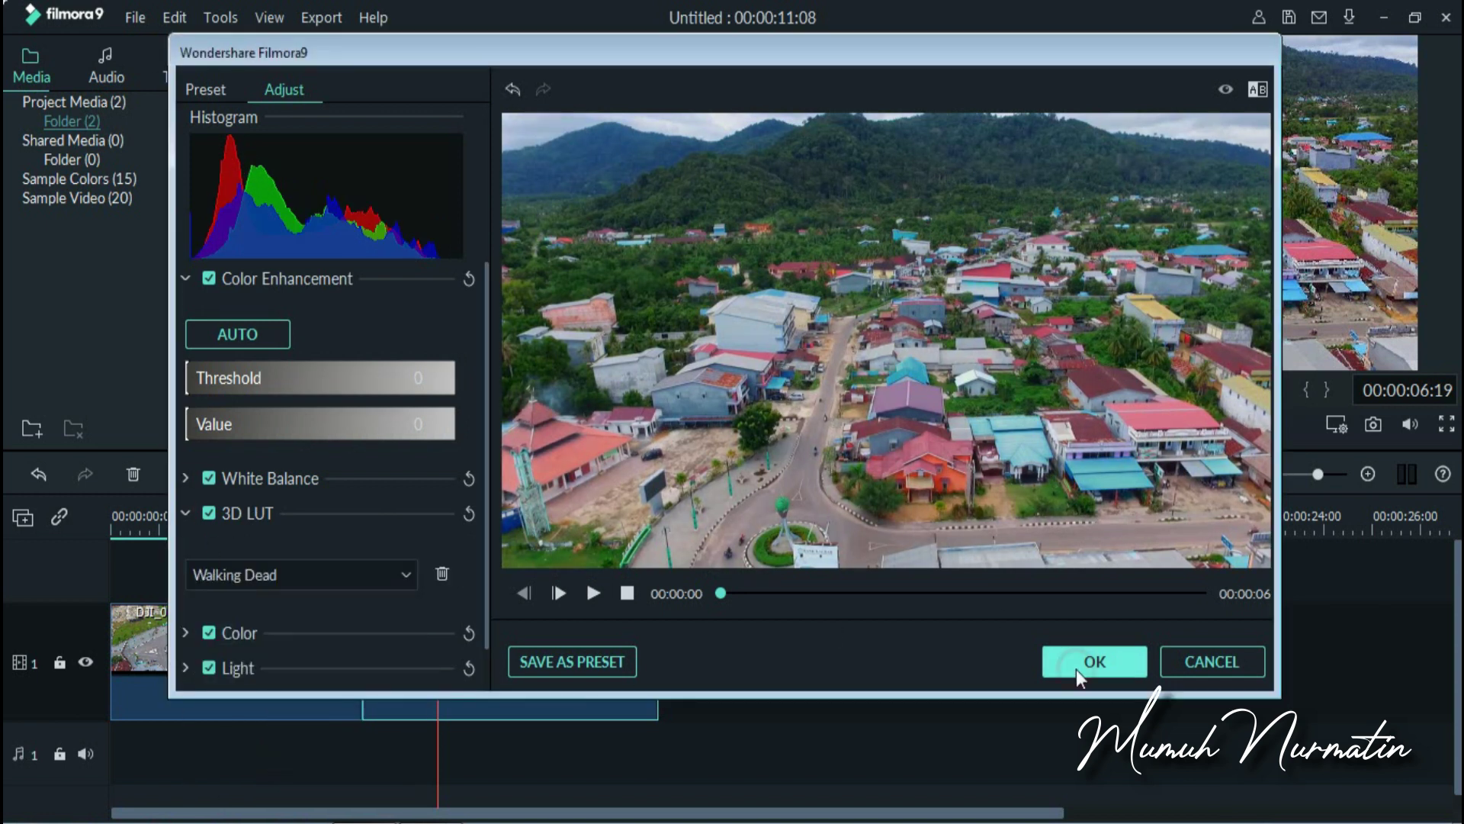
click(1095, 661)
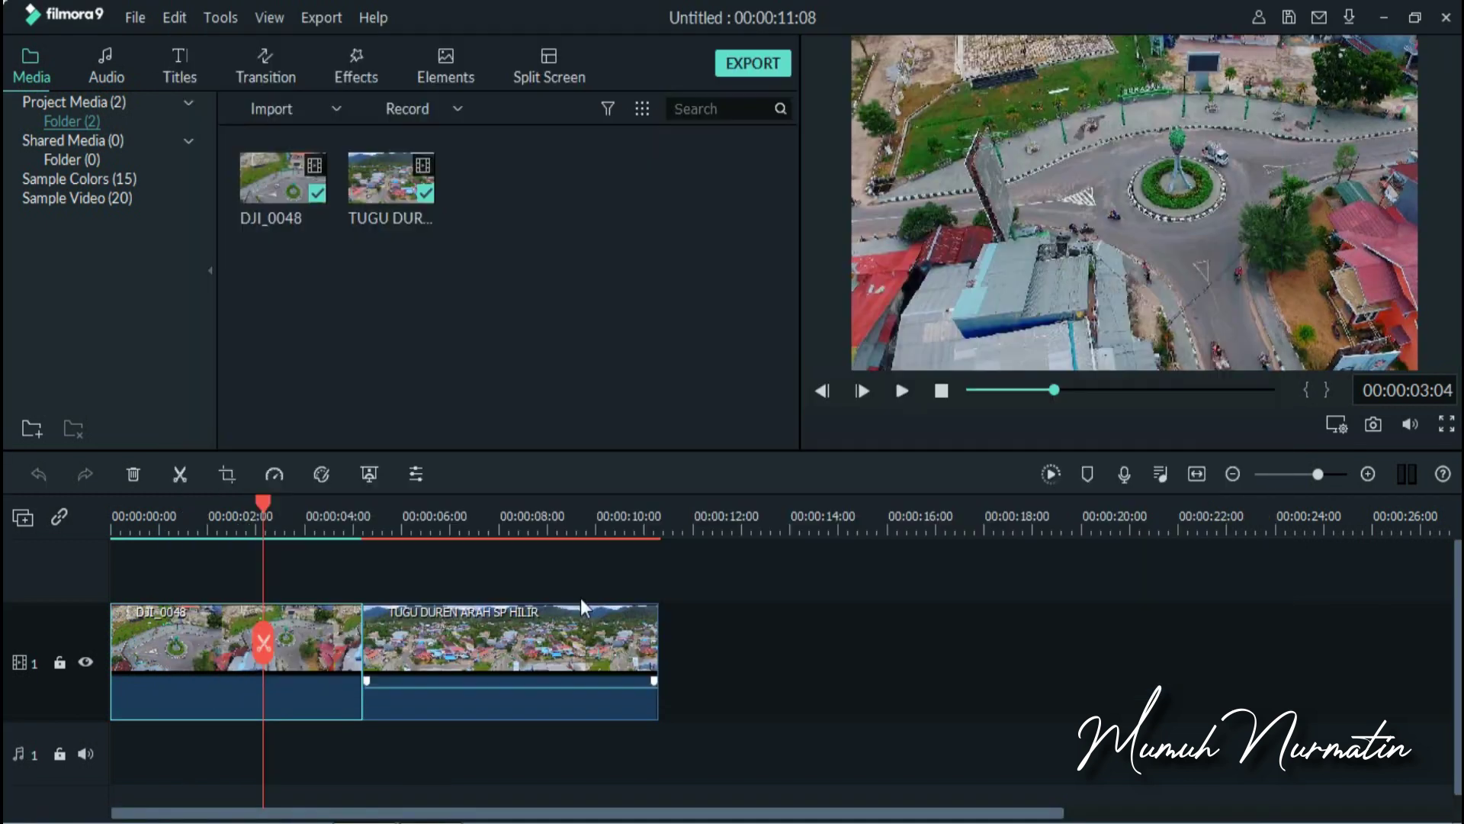